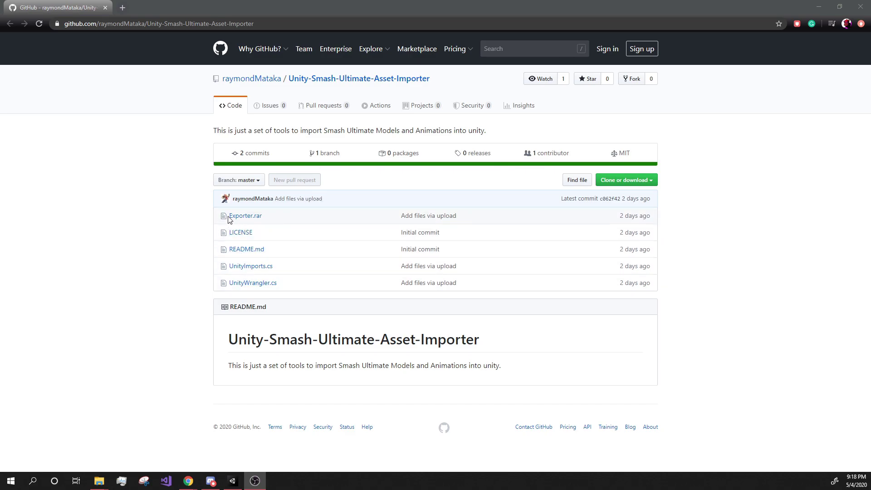
# Step: Note Exporter.rar in the repository, minimize Chrome and open the extracted importer folder
pyautogui.moveTo(228, 217); pyautogui.dragTo(262, 217)
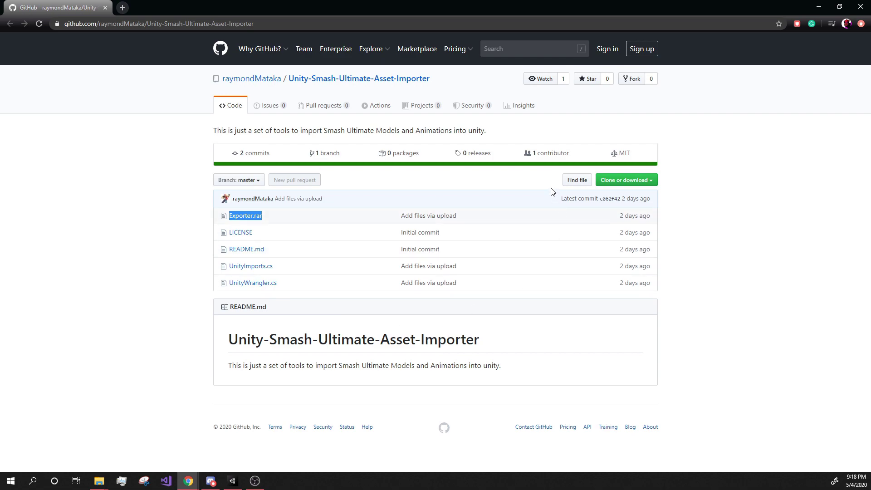
pyautogui.click(818, 7)
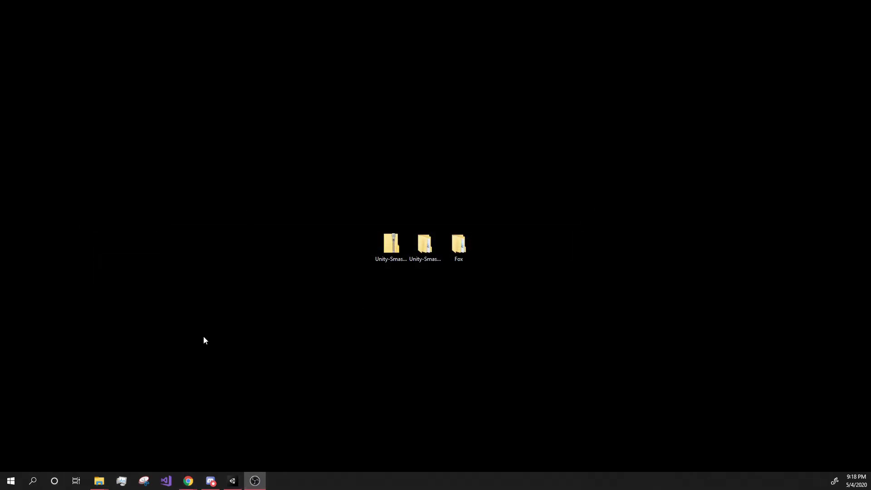
pyautogui.click(385, 255)
pyautogui.click(430, 248)
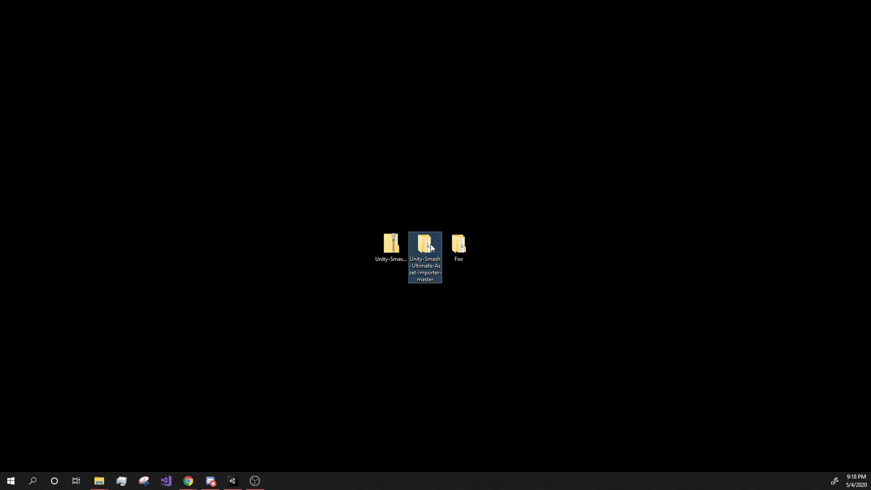
pyautogui.doubleClick(422, 252)
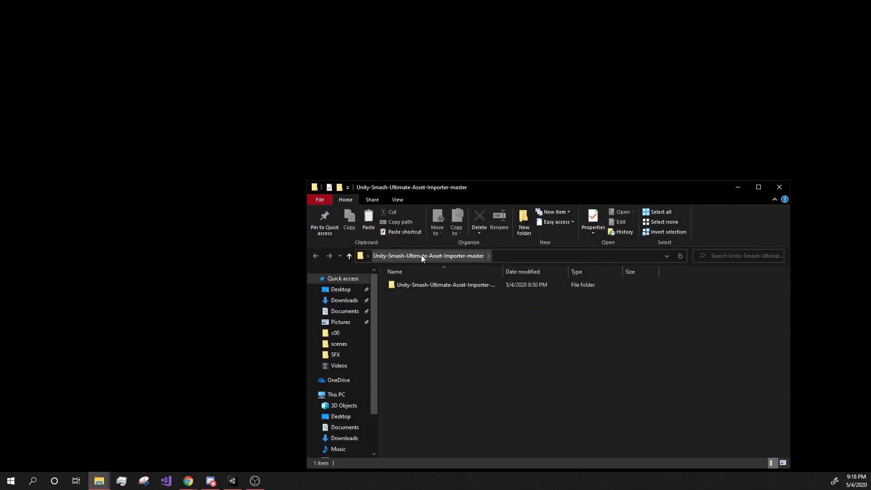
# Step: Maximize the inner importer folder, look inside Exporter, then return to the inner importer folder
pyautogui.doubleClick(416, 288)
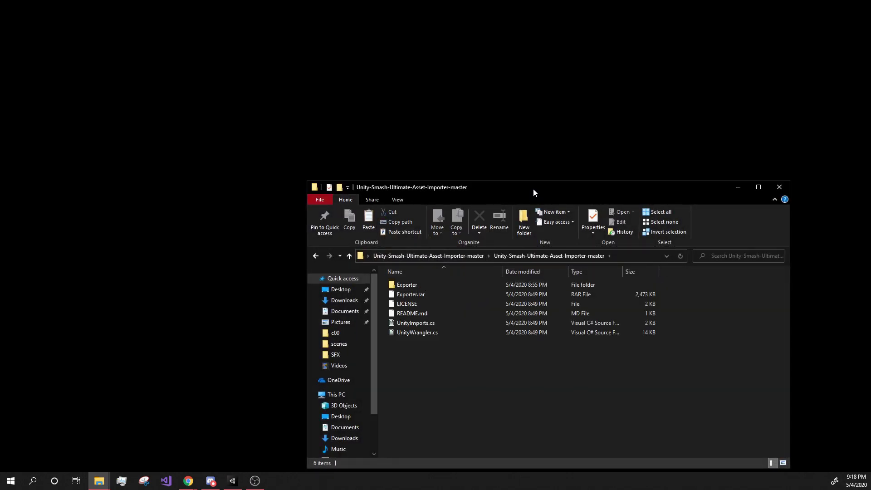
pyautogui.moveTo(533, 187); pyautogui.dragTo(405, 81)
pyautogui.click(630, 82)
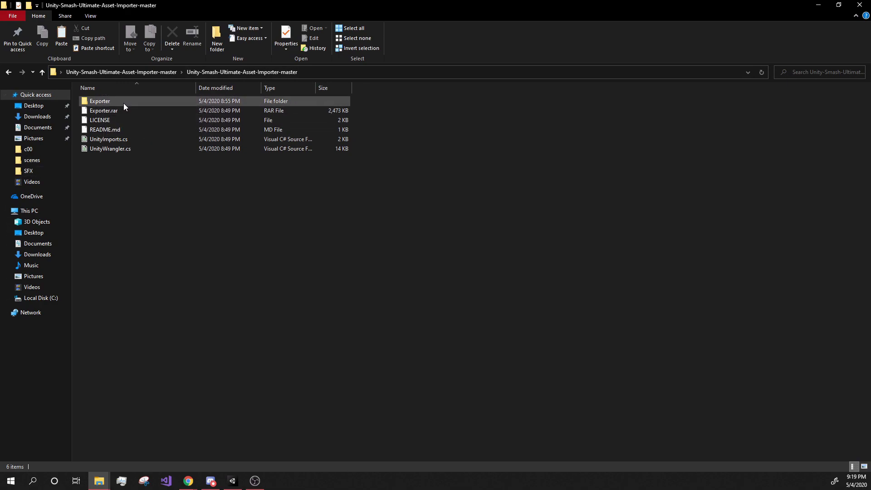
pyautogui.doubleClick(123, 103)
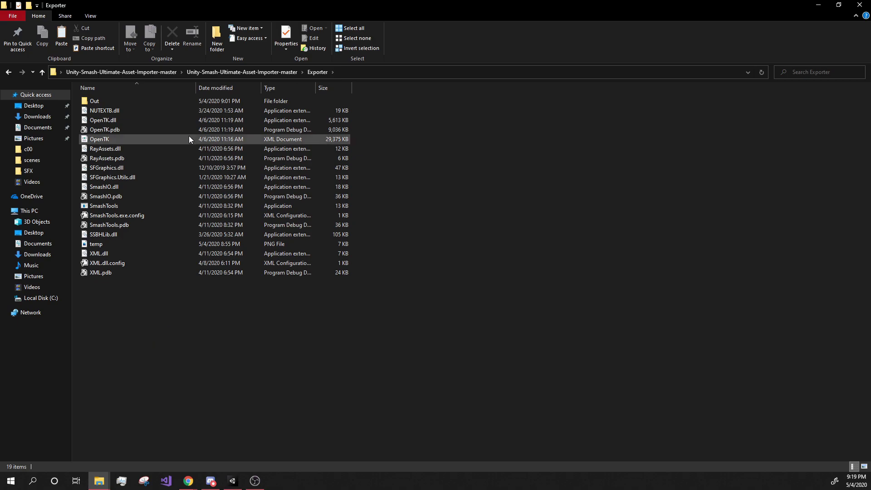
pyautogui.click(144, 73)
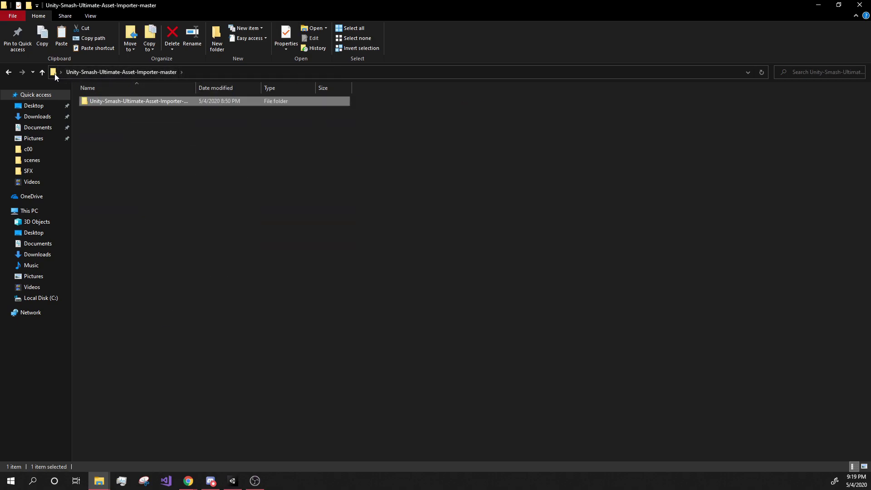
pyautogui.doubleClick(305, 100)
pyautogui.click(824, 7)
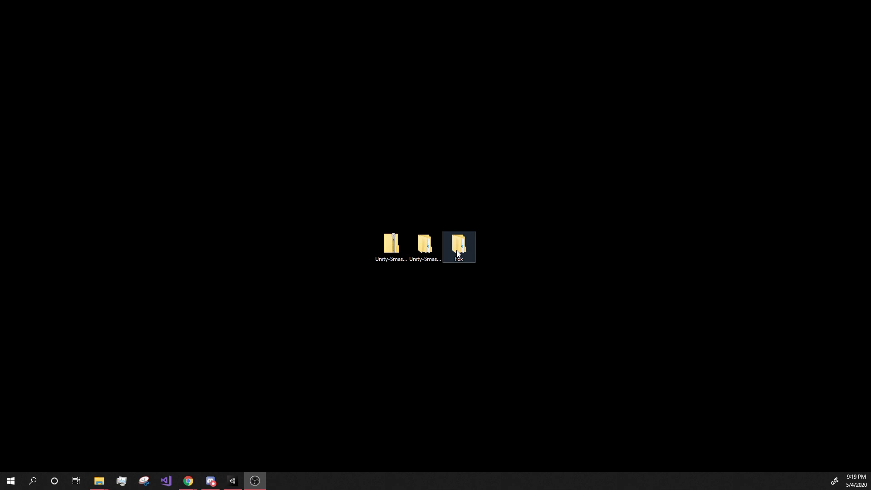
pyautogui.doubleClick(457, 252)
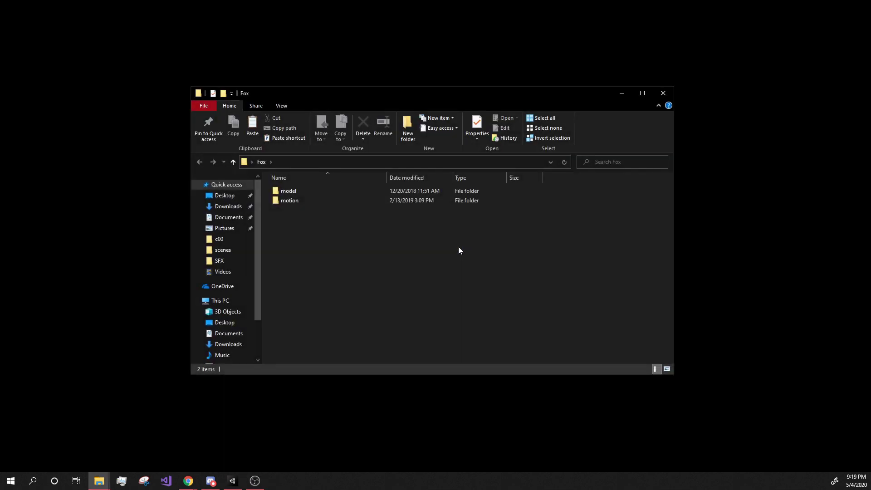
pyautogui.doubleClick(323, 194)
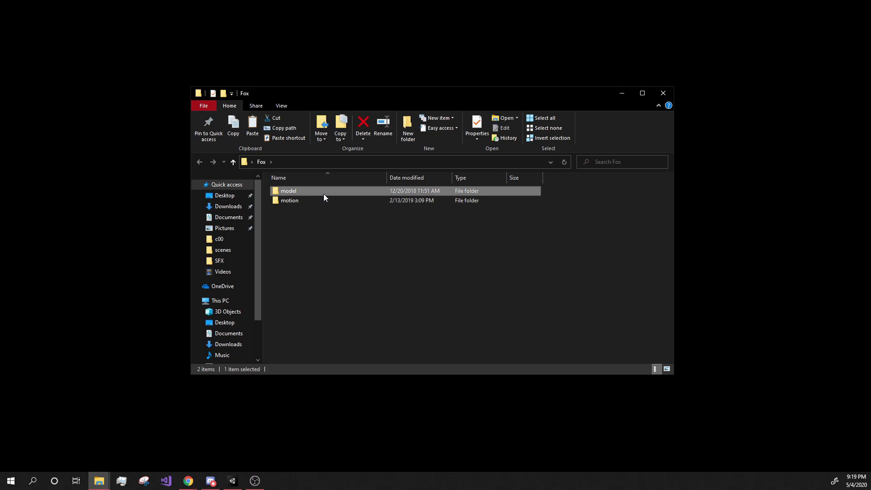
pyautogui.click(262, 162)
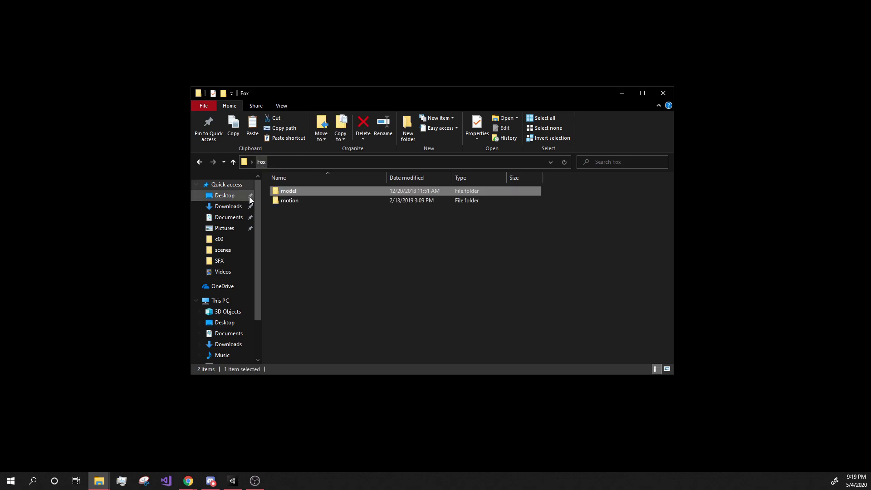
pyautogui.doubleClick(285, 201)
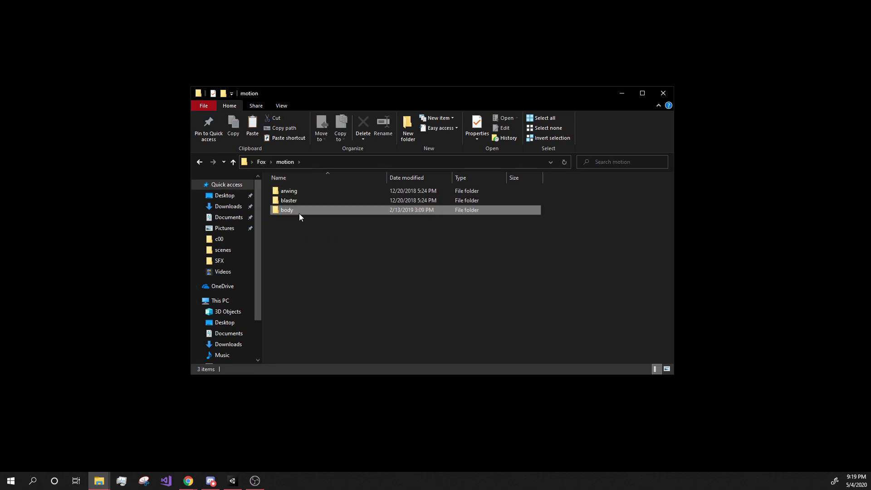
pyautogui.doubleClick(299, 212)
pyautogui.doubleClick(297, 194)
pyautogui.scroll(-20, 351, 241)
pyautogui.click(285, 162)
pyautogui.click(262, 163)
pyautogui.doubleClick(290, 190)
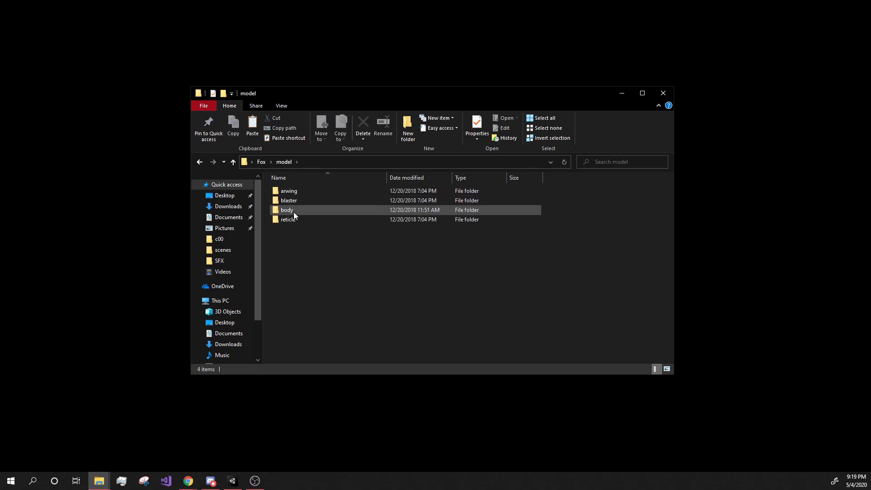
pyautogui.doubleClick(293, 210)
pyautogui.click(303, 192)
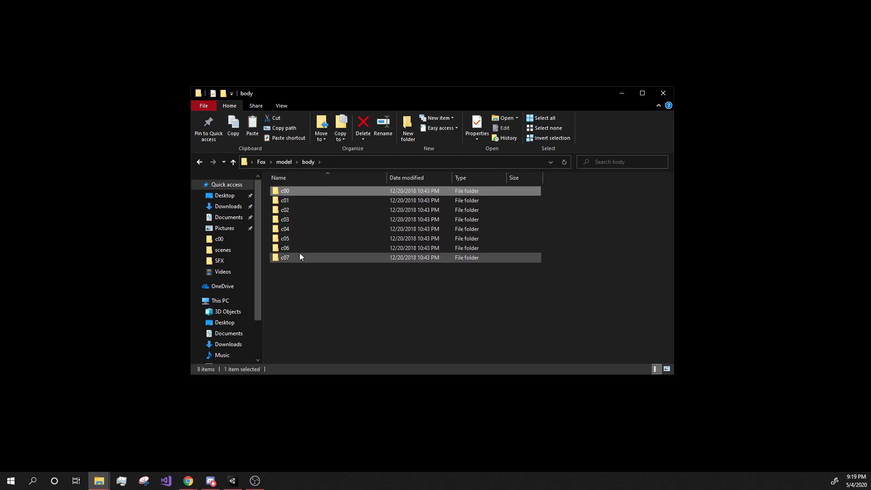
pyautogui.click(293, 200)
pyautogui.click(296, 193)
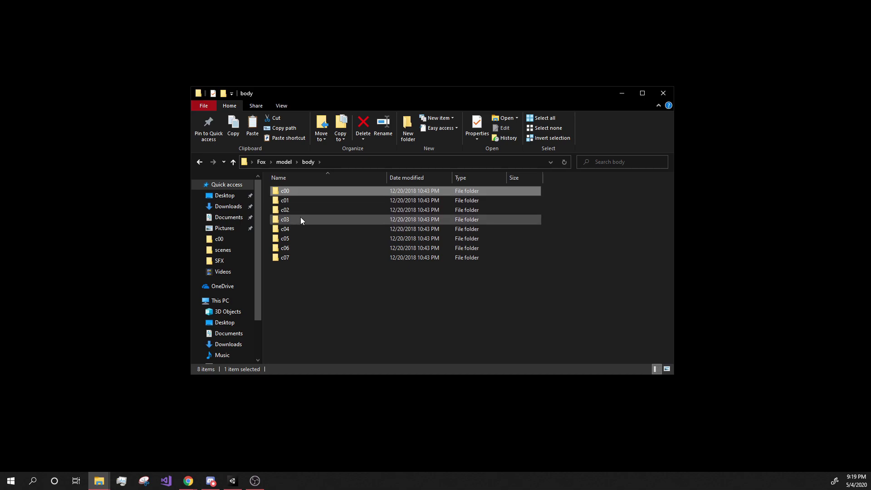
pyautogui.click(294, 219)
pyautogui.click(298, 193)
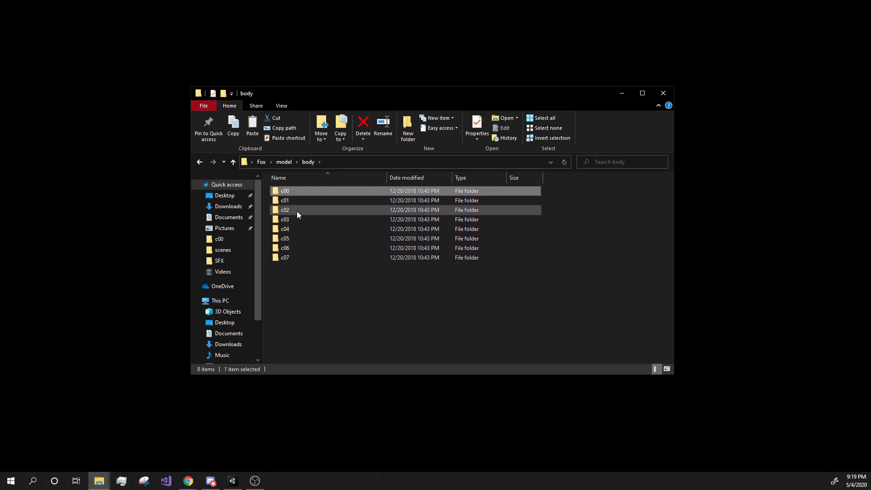
pyautogui.click(298, 201)
pyautogui.click(298, 219)
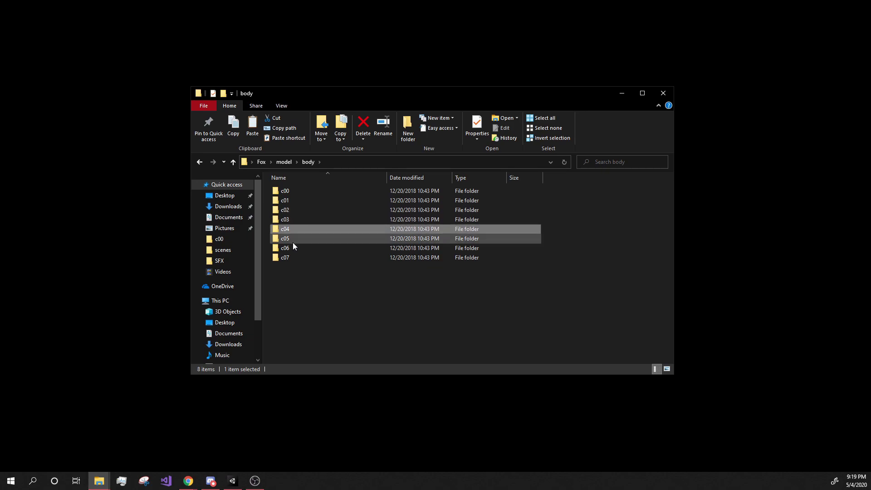
pyautogui.click(296, 247)
pyautogui.click(310, 201)
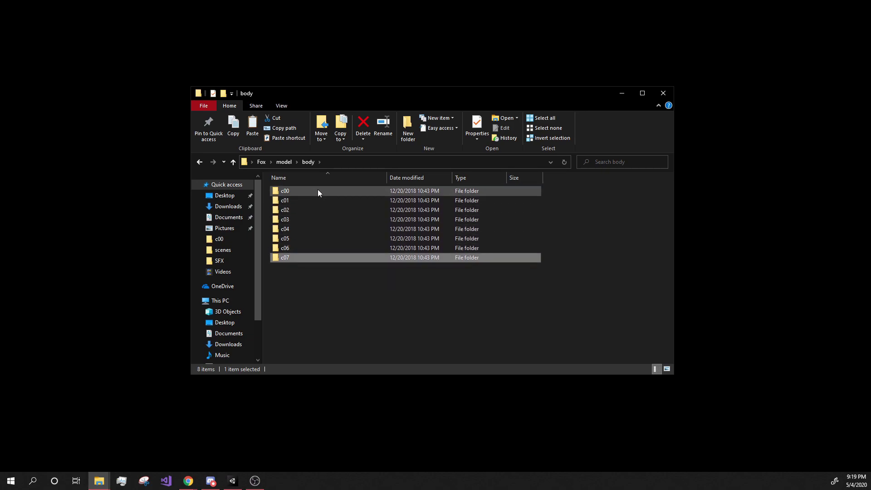
pyautogui.click(304, 191)
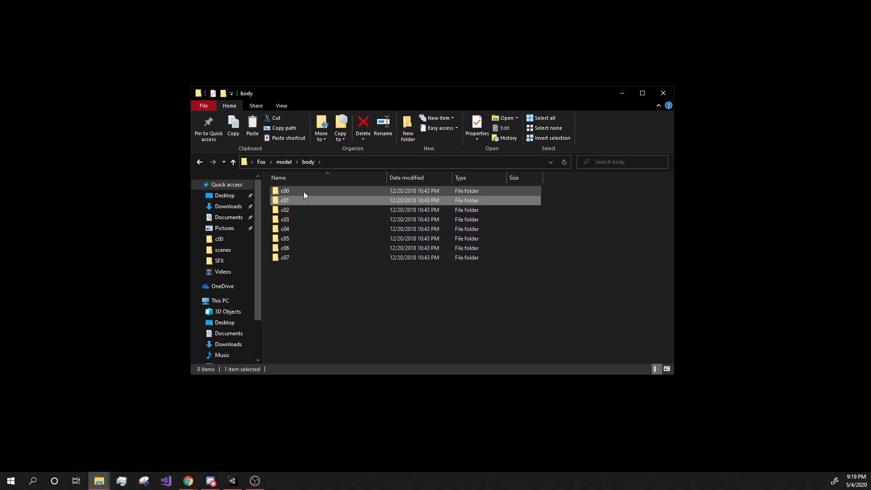
pyautogui.click(293, 257)
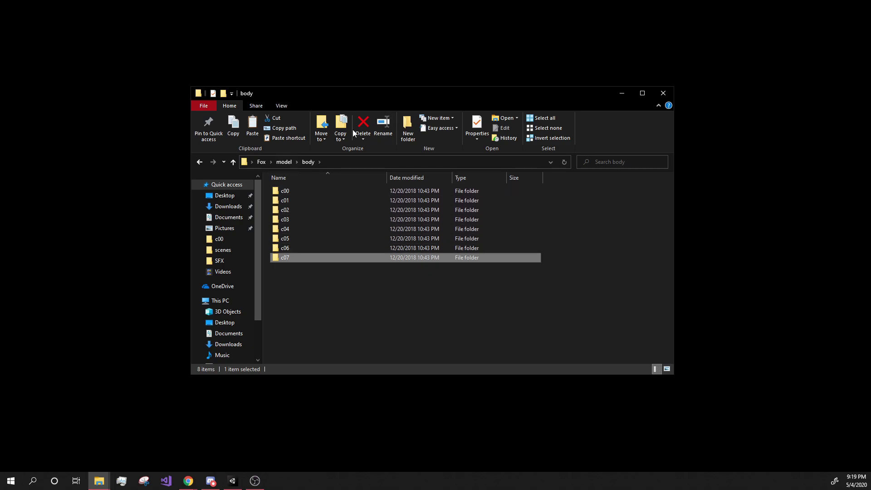
pyautogui.click(631, 95)
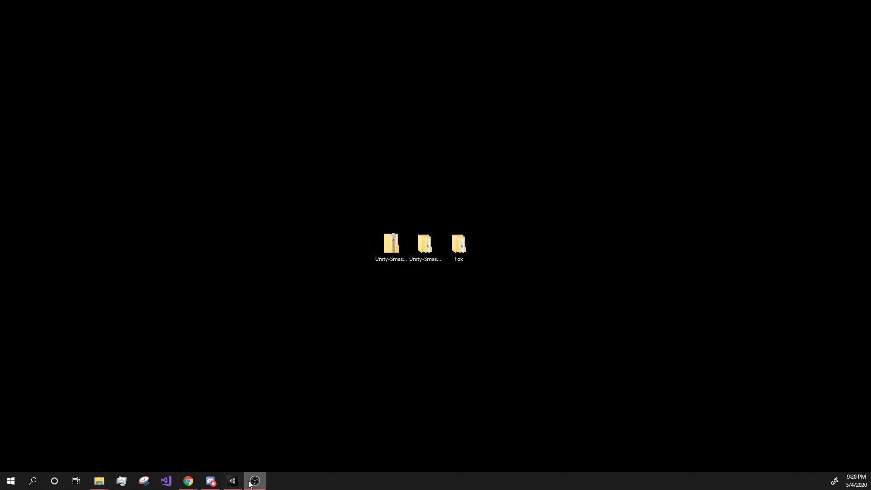
pyautogui.click(233, 481)
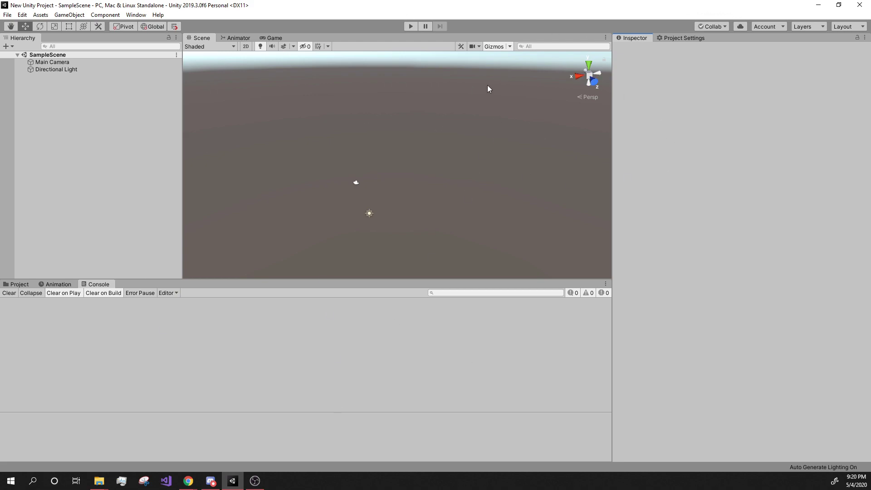
# Step: Select UnityImports.cs and UnityWrangler.cs in the inner importer folder and drop them into Unity's Assets
pyautogui.click(818, 5)
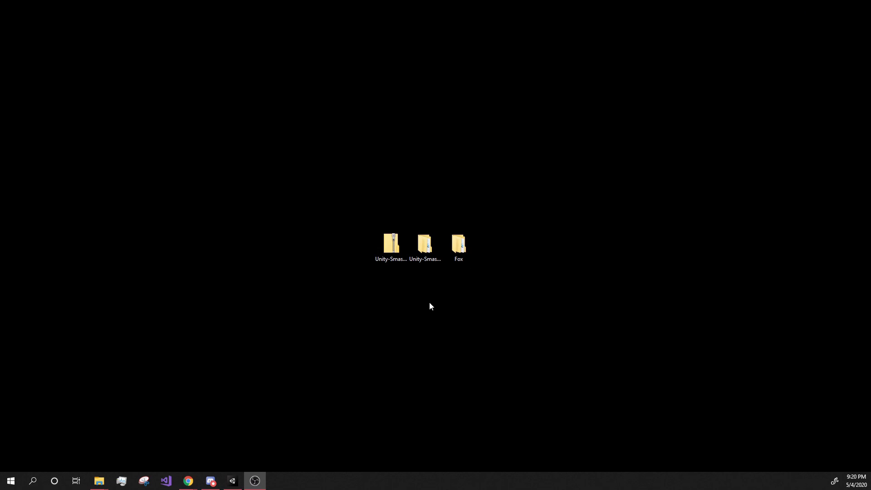
pyautogui.doubleClick(431, 261)
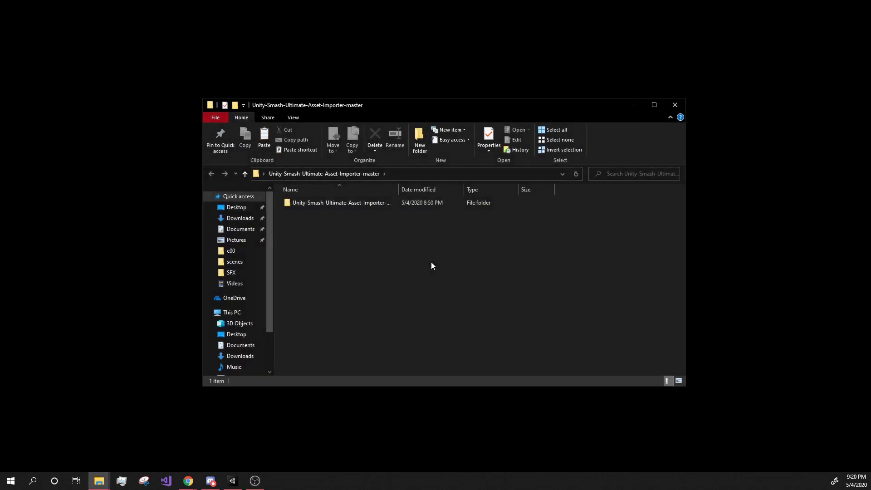
pyautogui.doubleClick(380, 205)
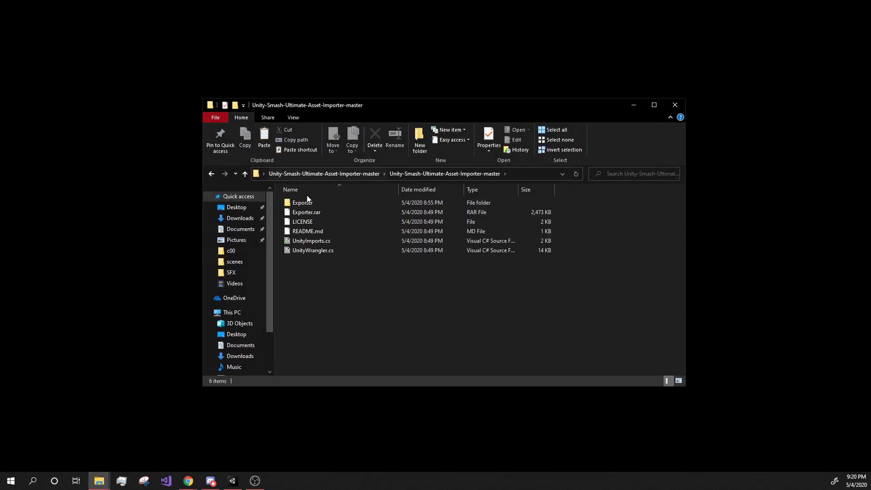
pyautogui.click(322, 250)
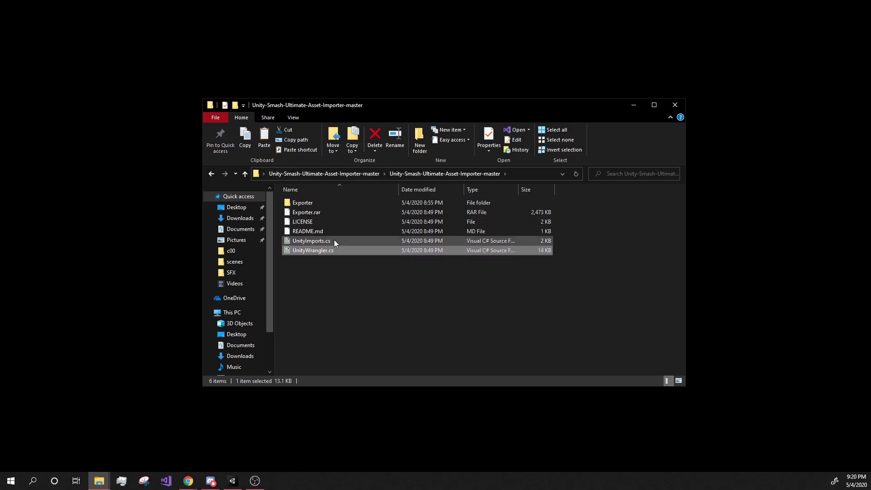
pyautogui.click(334, 240)
pyautogui.click(330, 251)
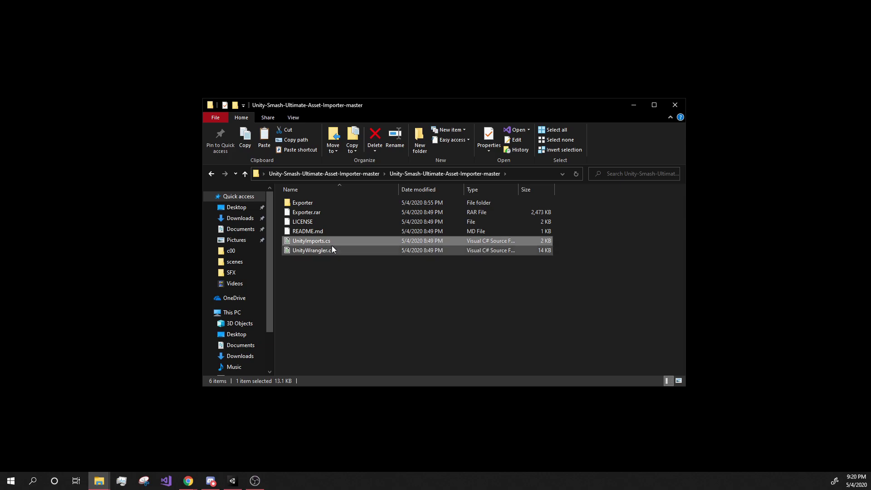
pyautogui.keyDown('ctrl'); pyautogui.click(333, 244); pyautogui.keyUp('ctrl')
pyautogui.moveTo(320, 241); pyautogui.dragTo(214, 366)
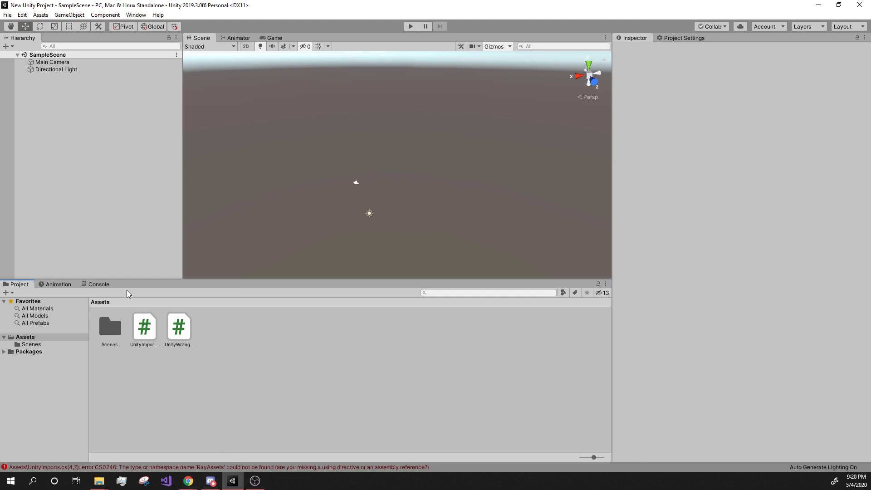
# Step: Review the Console compile errors, including UnityWrangler.cs's unsafe code error
pyautogui.click(95, 284)
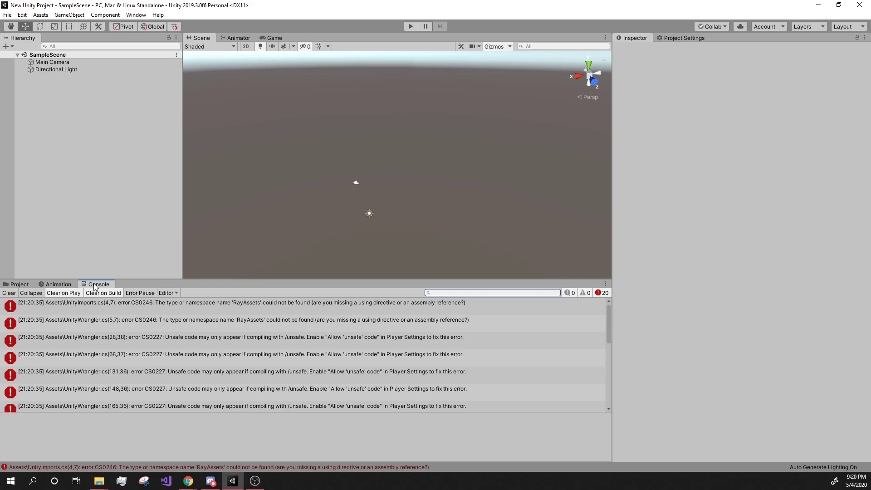
pyautogui.scroll(-5, 181, 376)
pyautogui.scroll(5, 181, 377)
pyautogui.click(108, 340)
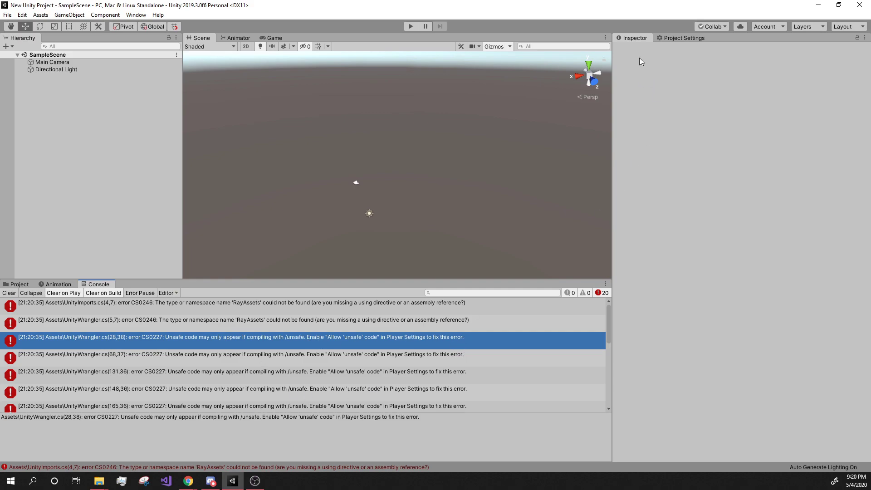
# Step: Enable Allow 'unsafe' Code in Player settings, recheck the remaining errors, and return to Project
pyautogui.click(678, 37)
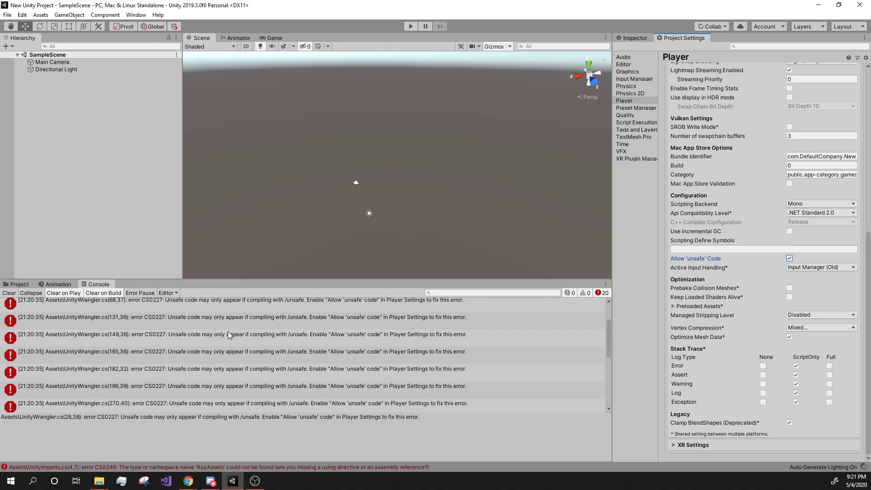
pyautogui.click(563, 346)
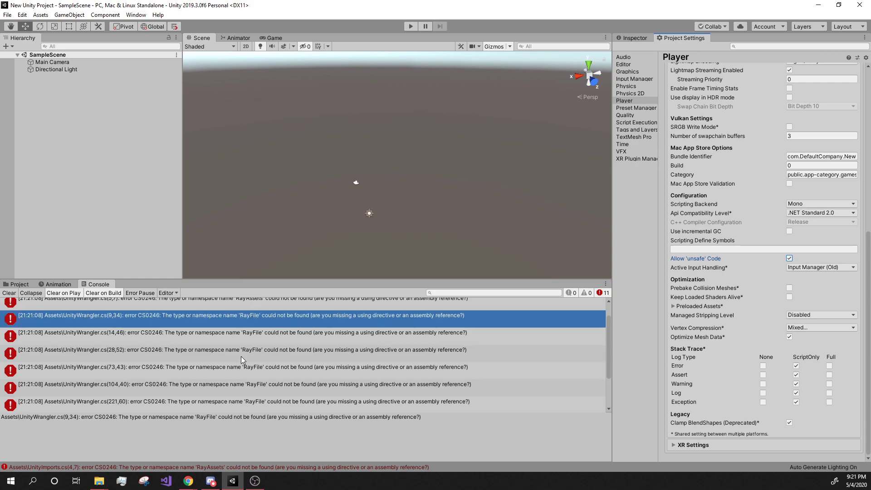
pyautogui.scroll(-3, 241, 357)
pyautogui.scroll(3, 233, 340)
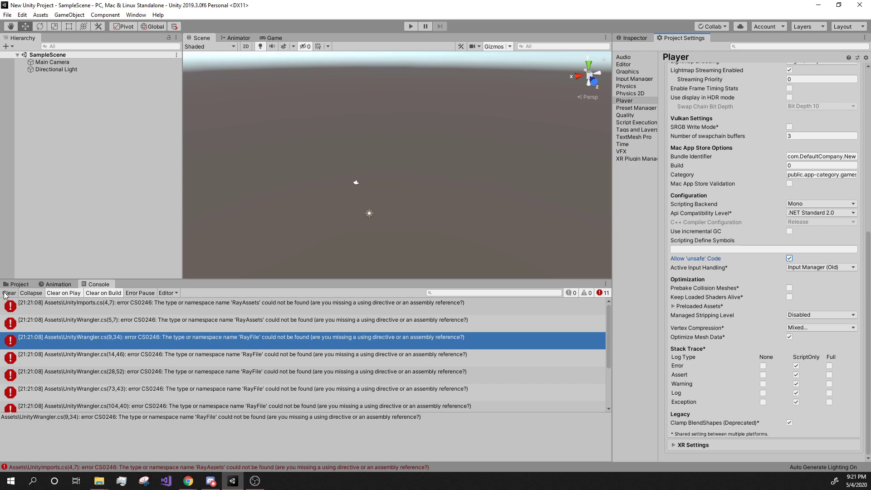
pyautogui.click(20, 285)
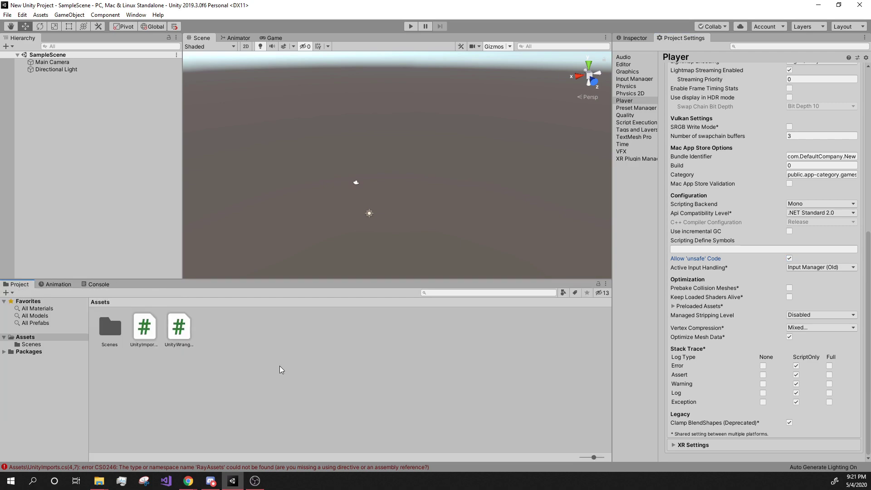
# Step: Drag RayAssets.dll from the Exporter folder into the Unity project's Assets
pyautogui.click(816, 9)
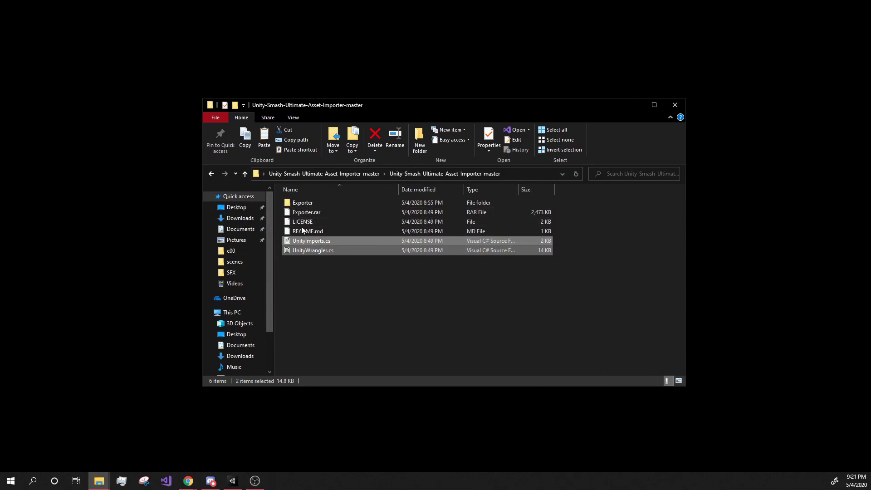
pyautogui.doubleClick(302, 203)
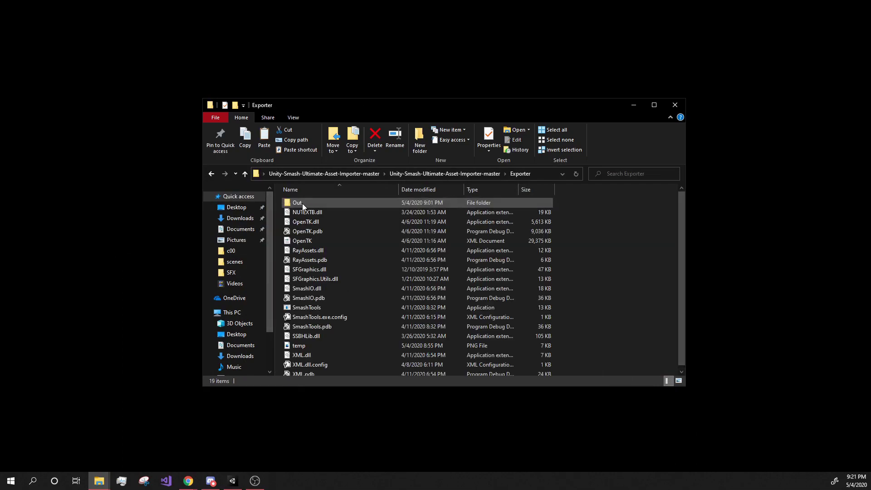
pyautogui.click(302, 203)
pyautogui.scroll(-1, 395, 259)
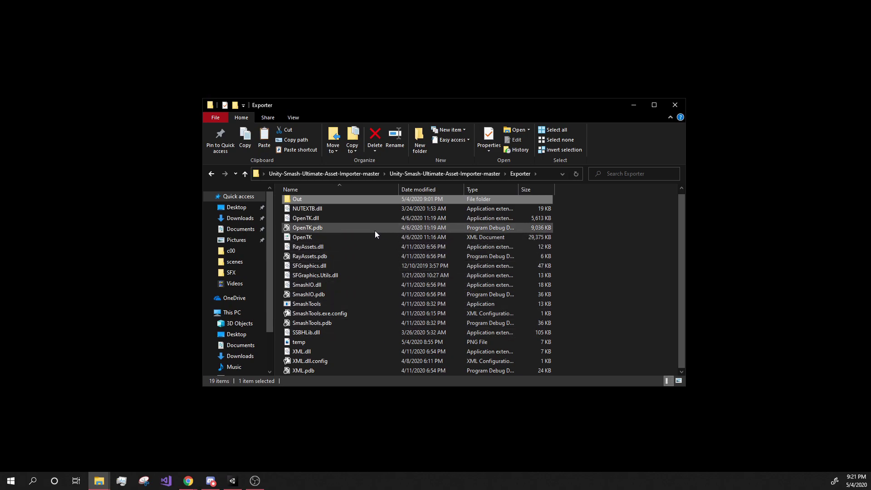
pyautogui.click(307, 247)
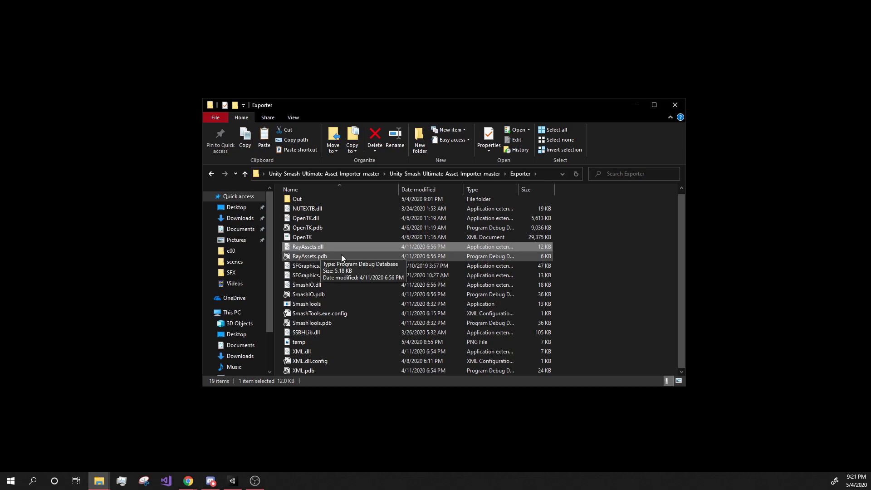
pyautogui.moveTo(312, 247); pyautogui.dragTo(211, 337)
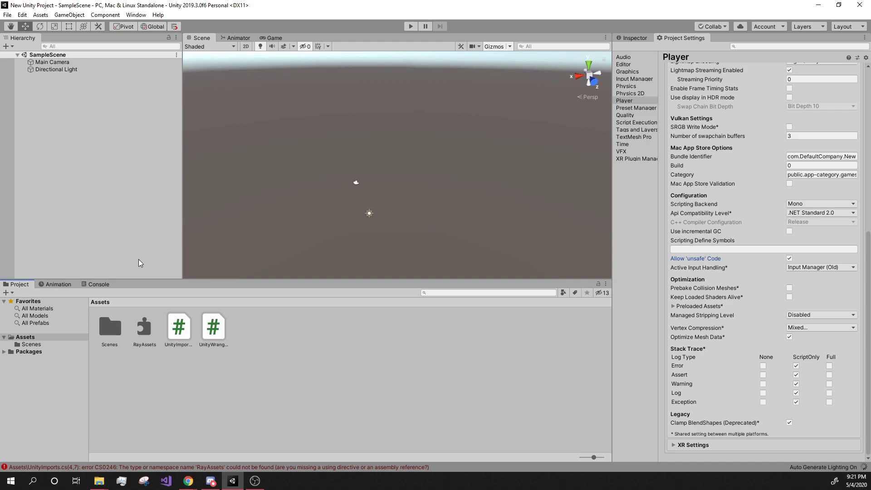
# Step: Confirm the Console shows zero errors, then return to the Project asset list
pyautogui.hotkey('ctrl', 'shift', 'c')
pyautogui.click(240, 338)
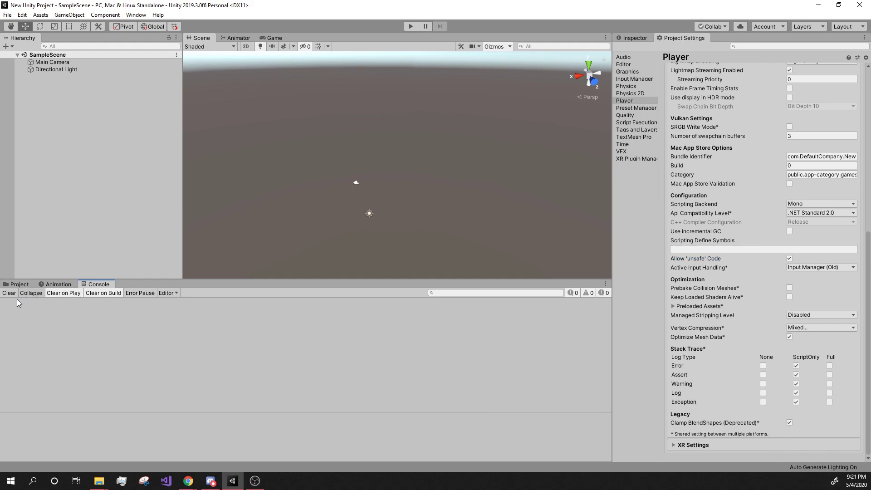
pyautogui.click(19, 285)
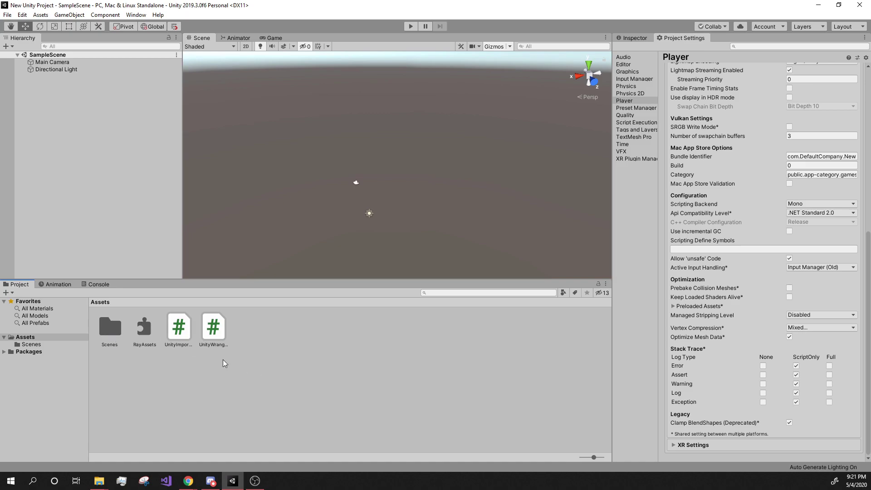
# Step: Create a SMASH folder in Assets and move RayAssets, UnityImports and UnityWrangler into it
pyautogui.rightClick(255, 350)
pyautogui.moveTo(281, 123)
pyautogui.click(404, 123)
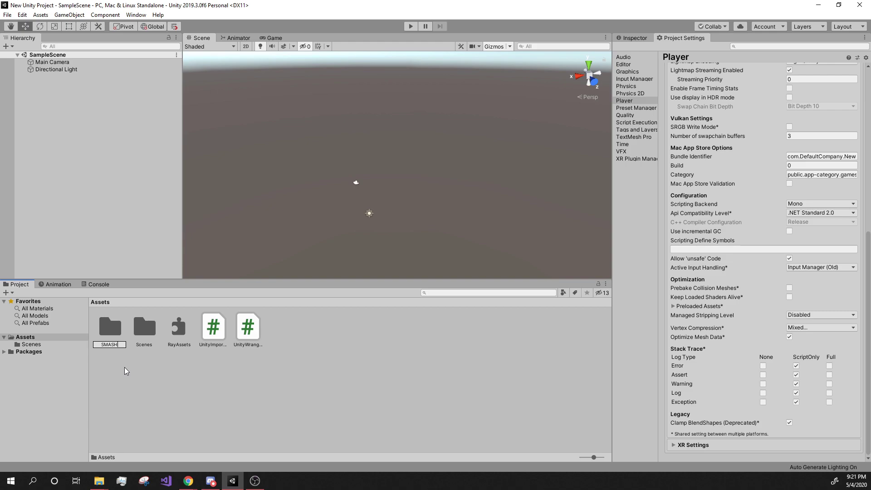
pyautogui.press('Return')
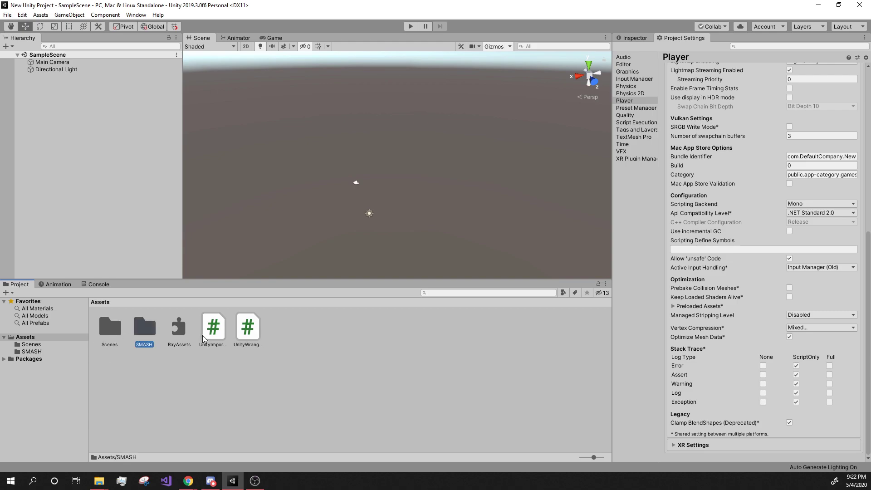
pyautogui.moveTo(179, 327); pyautogui.dragTo(144, 330)
pyautogui.moveTo(213, 327); pyautogui.dragTo(143, 326)
pyautogui.click(243, 340)
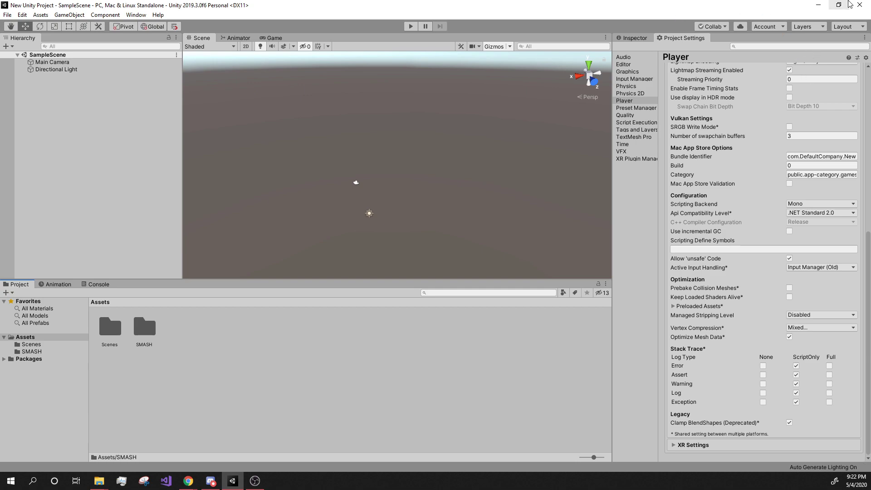
# Step: Open the Exporter folder from the importer folder and launch SmashTools, moving its window into view
pyautogui.click(816, 5)
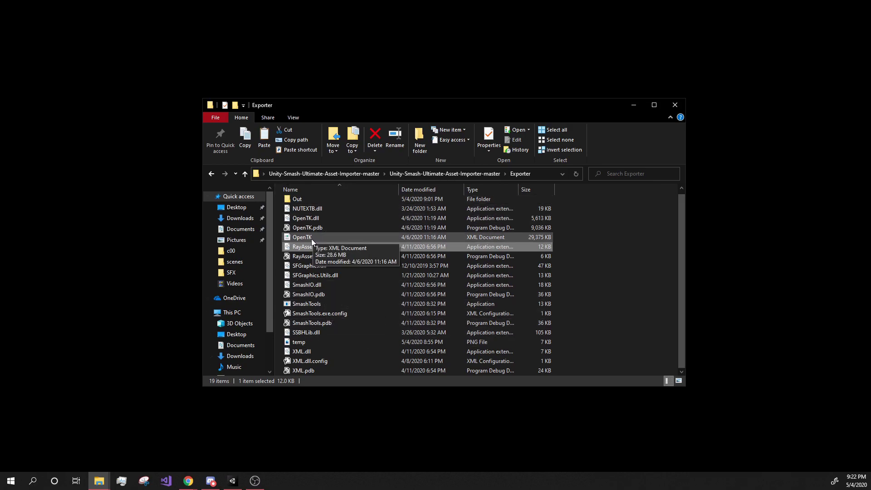
pyautogui.click(466, 173)
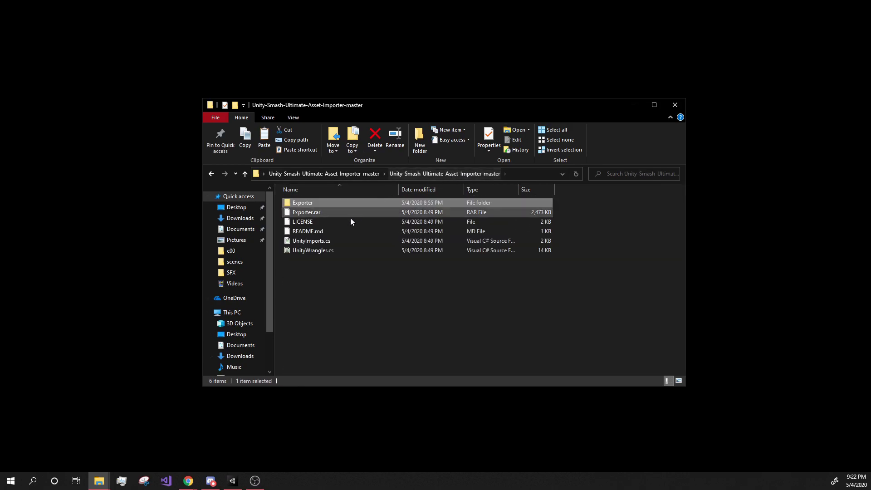
pyautogui.doubleClick(323, 204)
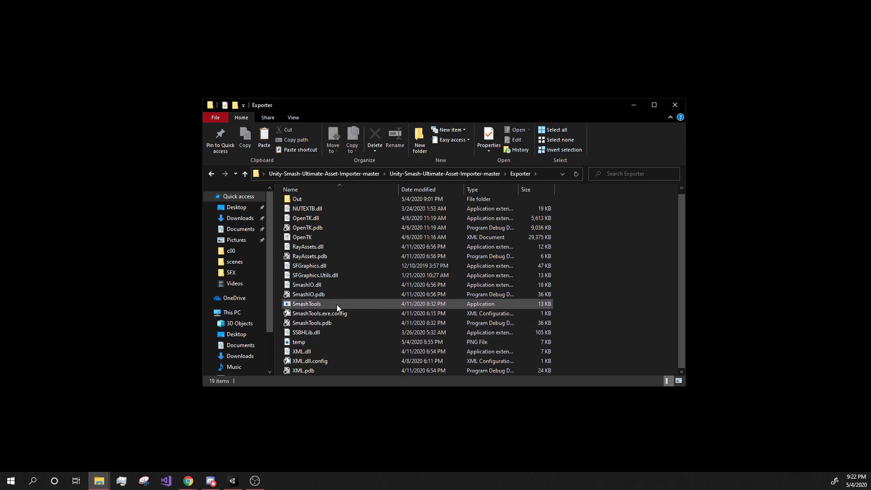
pyautogui.doubleClick(325, 304)
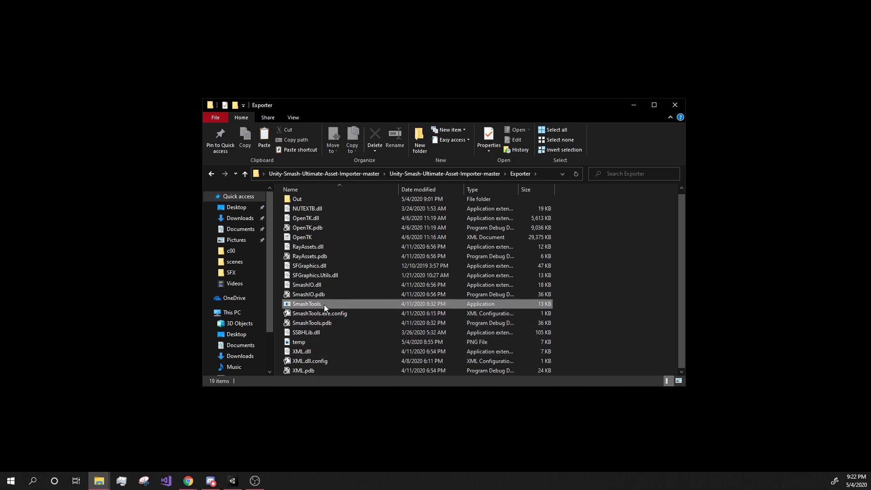
pyautogui.moveTo(202, 70); pyautogui.dragTo(435, 156)
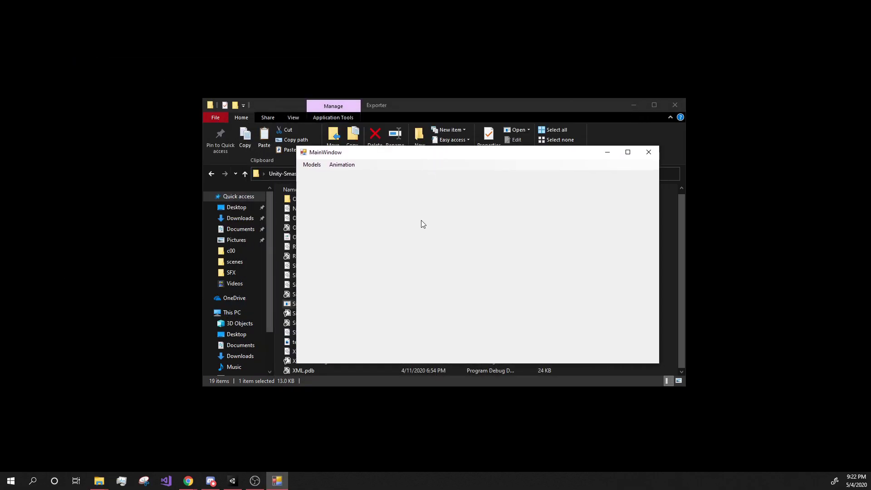
# Step: Start Models > Export Model and browse to Desktop\Fox\model\body\c04
pyautogui.click(313, 165)
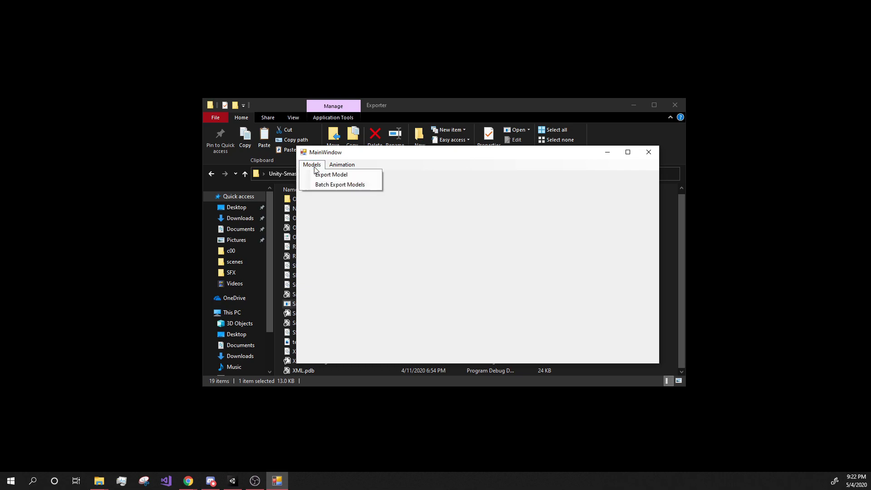
pyautogui.click(336, 176)
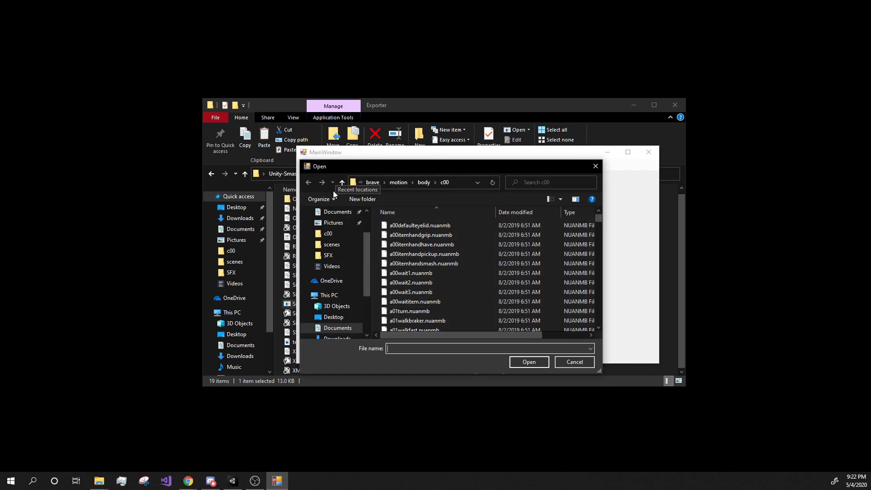
pyautogui.scroll(2, 369, 257)
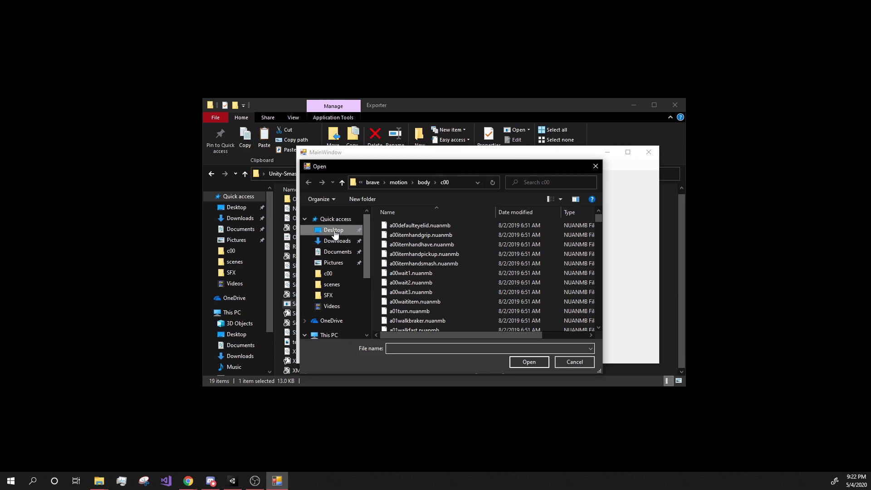
pyautogui.click(333, 230)
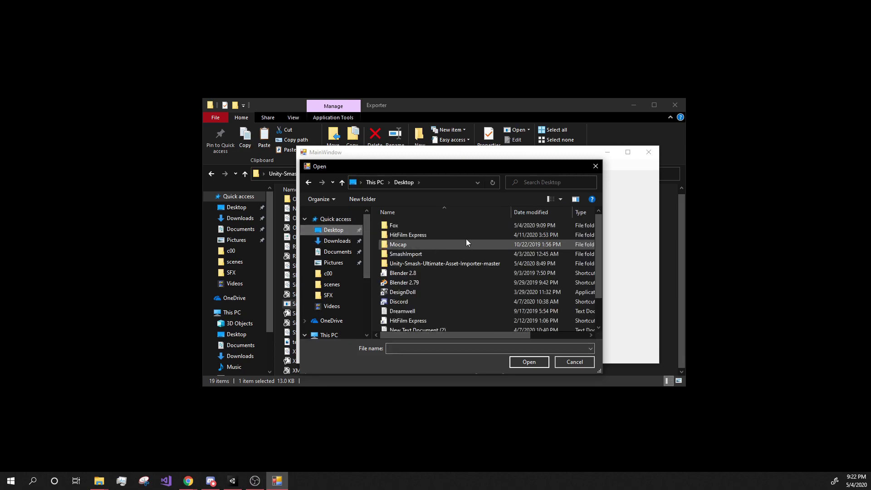
pyautogui.doubleClick(413, 227)
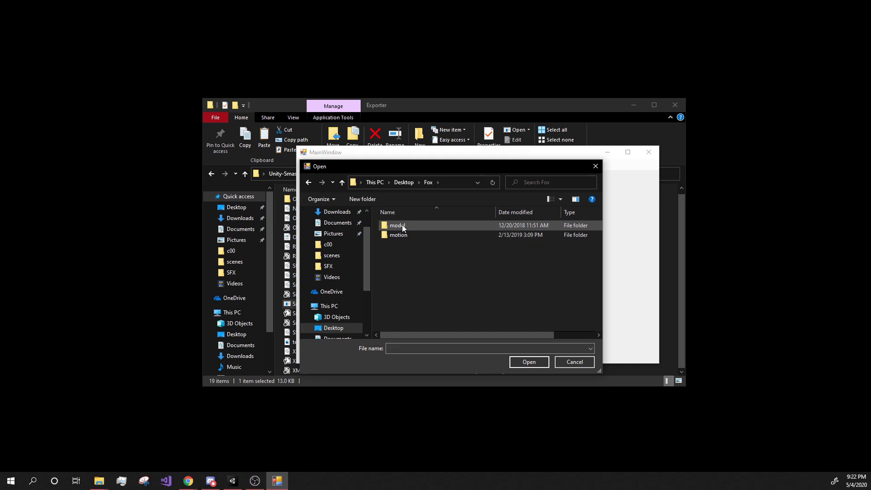
pyautogui.doubleClick(402, 224)
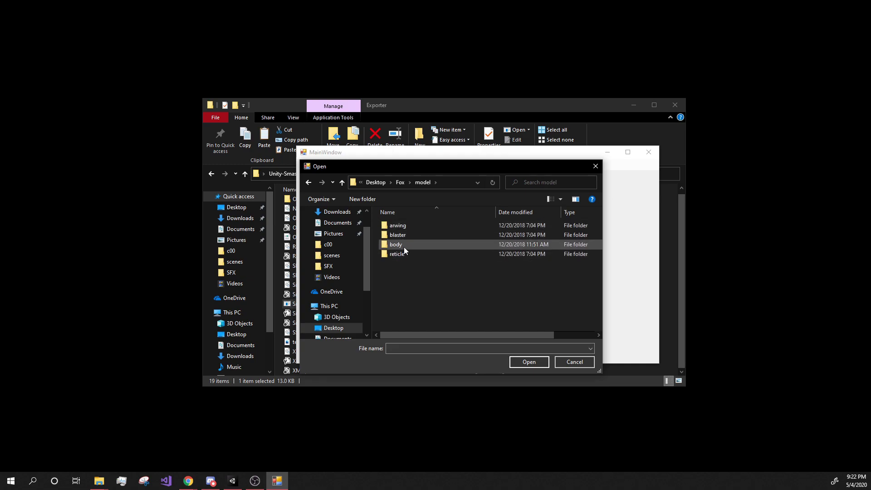
pyautogui.doubleClick(404, 247)
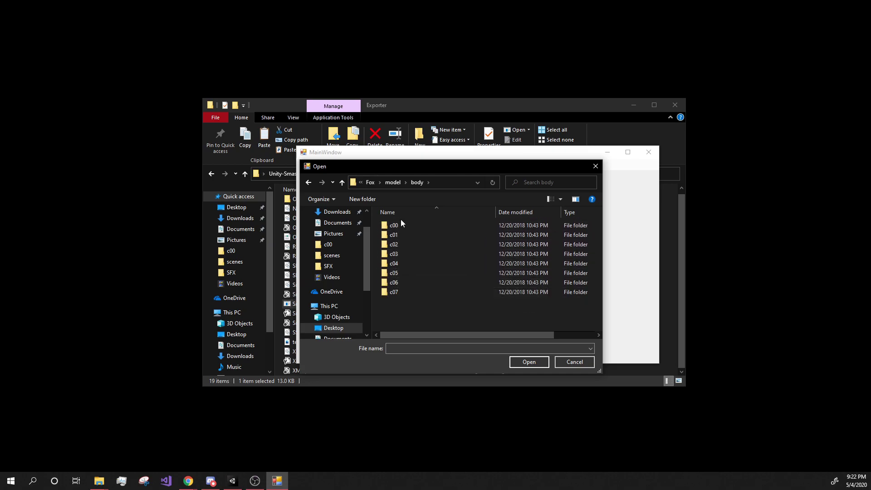
pyautogui.doubleClick(403, 263)
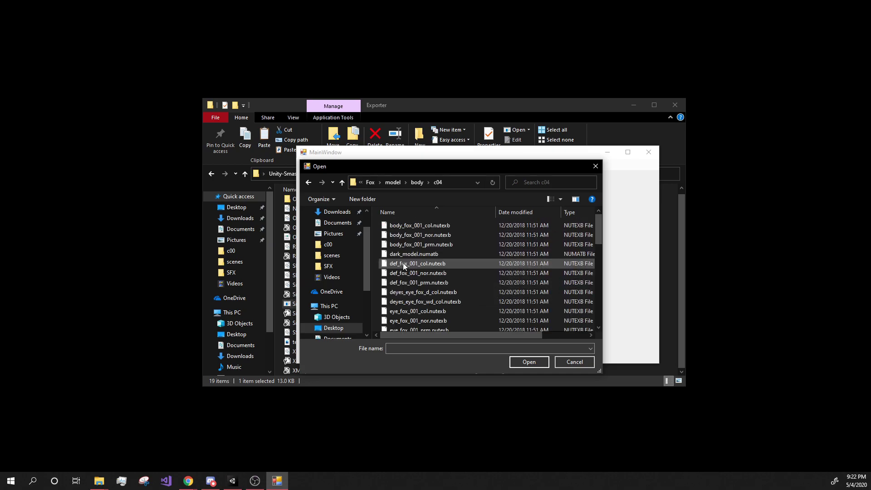
# Step: Enlarge the file chooser and open model.numdlb as the model to export
pyautogui.scroll(-4, 467, 248)
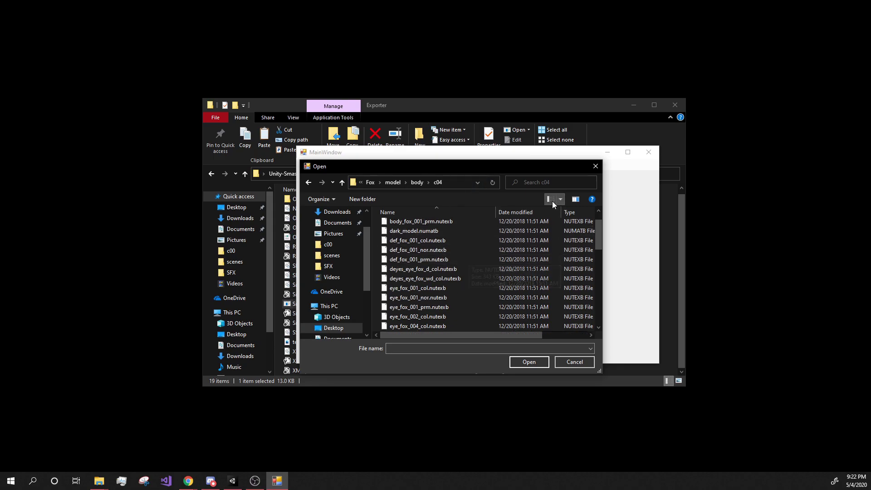
pyautogui.scroll(-4, 470, 293)
pyautogui.moveTo(609, 202); pyautogui.dragTo(774, 203)
pyautogui.moveTo(299, 346); pyautogui.dragTo(121, 346)
pyautogui.moveTo(286, 375); pyautogui.dragTo(286, 472)
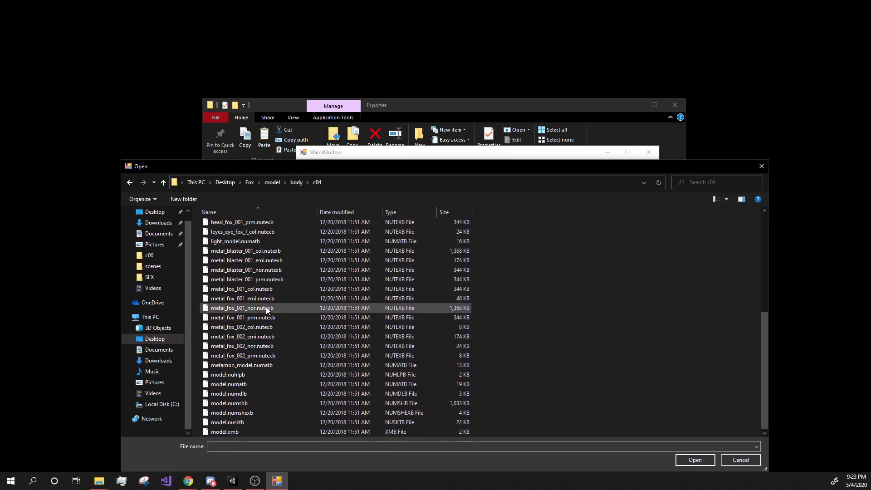
pyautogui.click(218, 394)
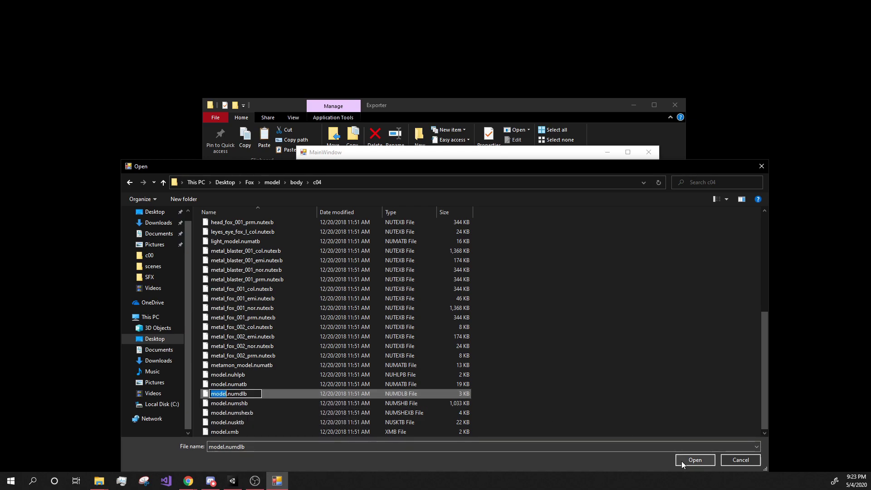
pyautogui.click(740, 455)
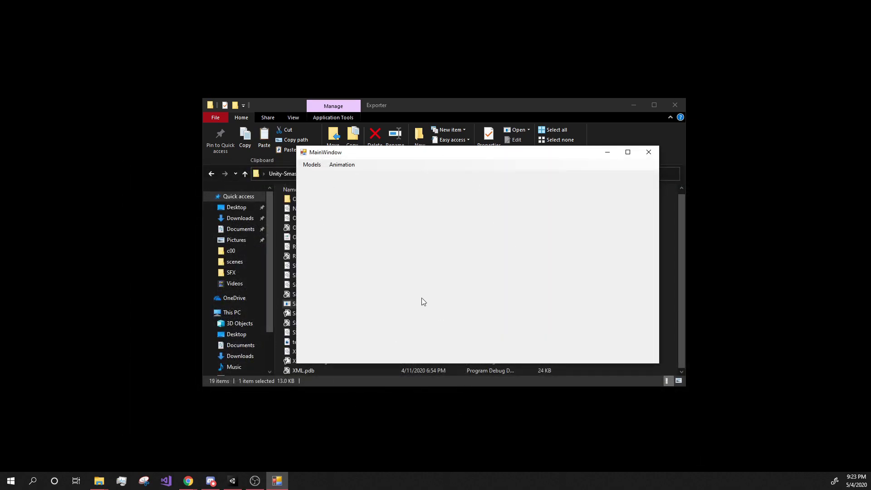
# Step: Drag ExportedModel.mdl0 from the Exporter's Out folder into Unity's Project panel
pyautogui.moveTo(439, 159); pyautogui.dragTo(324, 263)
pyautogui.click(301, 198)
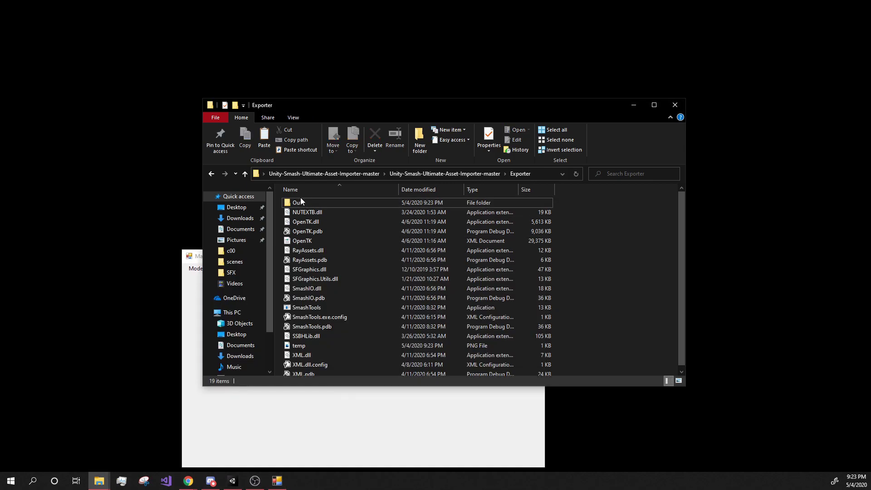
pyautogui.doubleClick(297, 203)
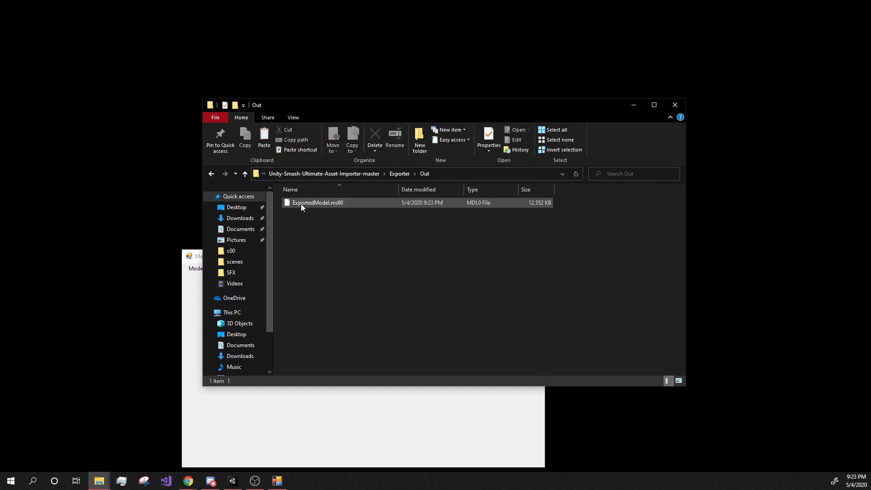
pyautogui.click(338, 203)
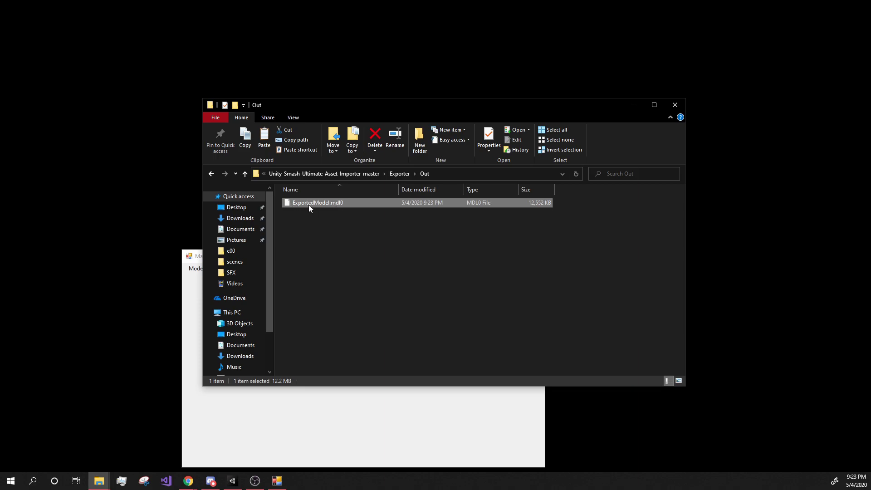
pyautogui.moveTo(320, 206); pyautogui.dragTo(162, 329)
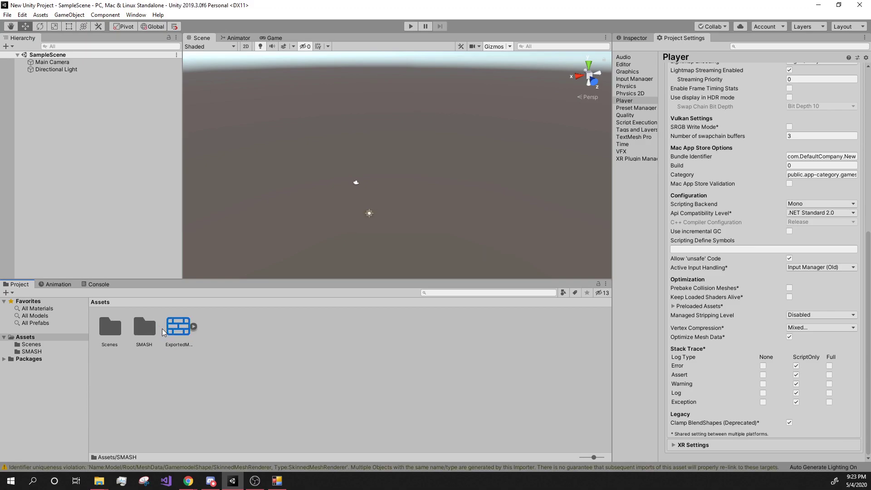
# Step: Drag ExportedModel's Root sub-asset into the Scene view and frame the fox
pyautogui.click(196, 327)
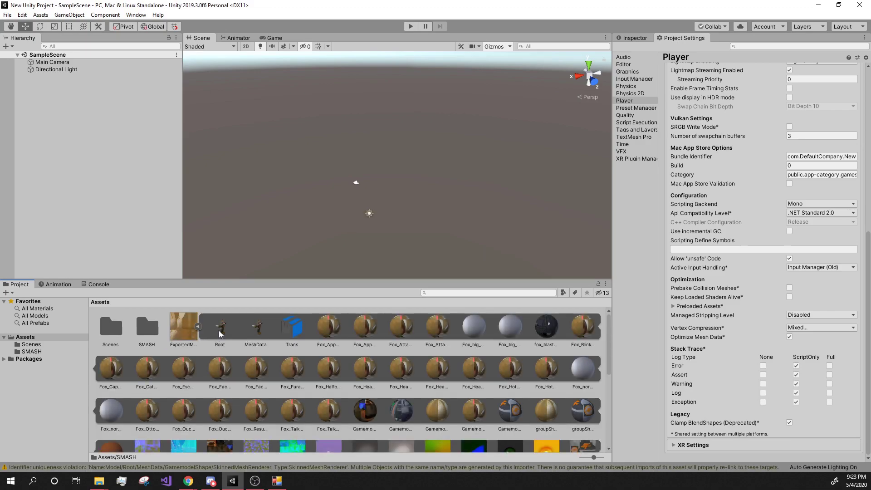
pyautogui.moveTo(221, 328); pyautogui.dragTo(381, 207)
pyautogui.press('f')
pyautogui.keyDown('alt'); pyautogui.moveTo(358, 173); pyautogui.dragTo(370, 169); pyautogui.keyUp('alt')
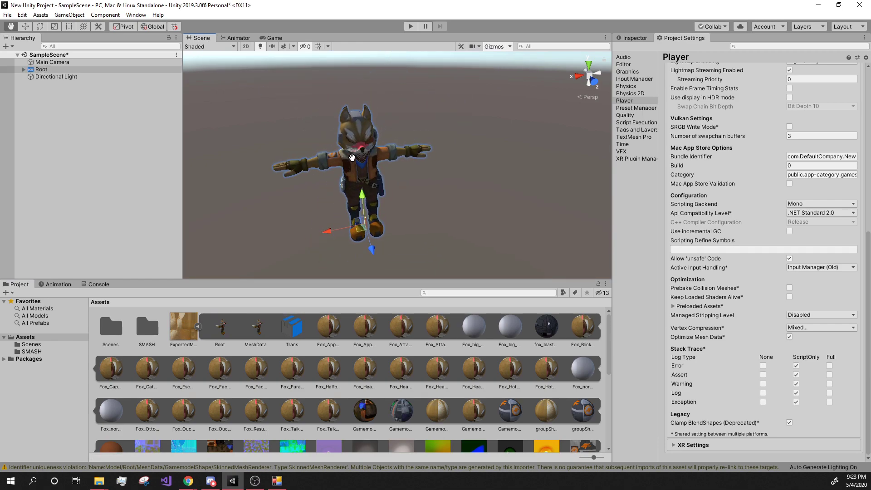
pyautogui.scroll(3, 370, 163)
pyautogui.moveTo(373, 145); pyautogui.dragTo(373, 161, button='middle')
pyautogui.keyDown('alt'); pyautogui.moveTo(374, 160); pyautogui.dragTo(436, 147); pyautogui.keyUp('alt')
# Step: Collapse ExportedModel in Assets and expand Root in the Hierarchy to show MeshData and Trans
pyautogui.press('w')
pyautogui.click(197, 327)
pyautogui.click(70, 71)
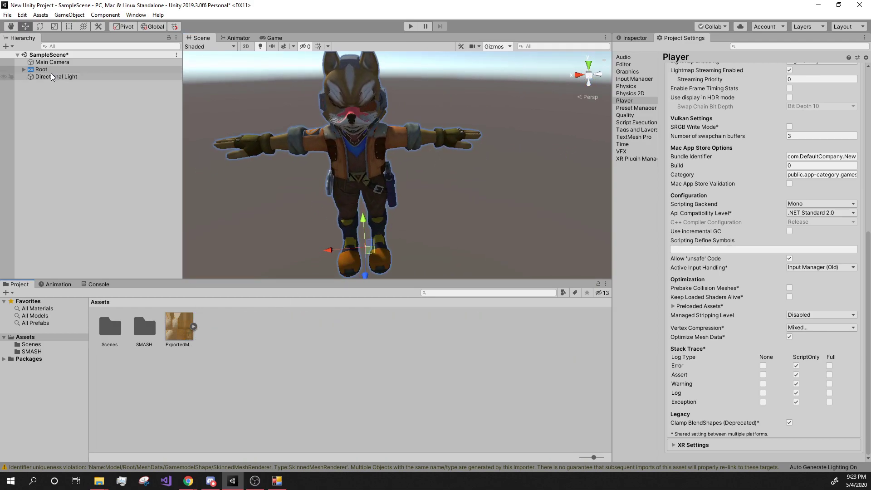
pyautogui.click(24, 70)
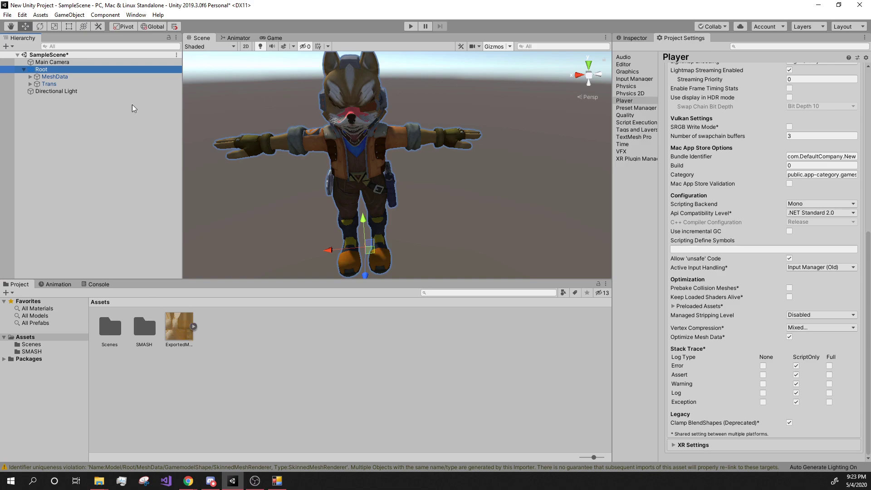
# Step: Save Root as a prefab variant in Assets named Fox
pyautogui.moveTo(40, 72); pyautogui.dragTo(291, 327)
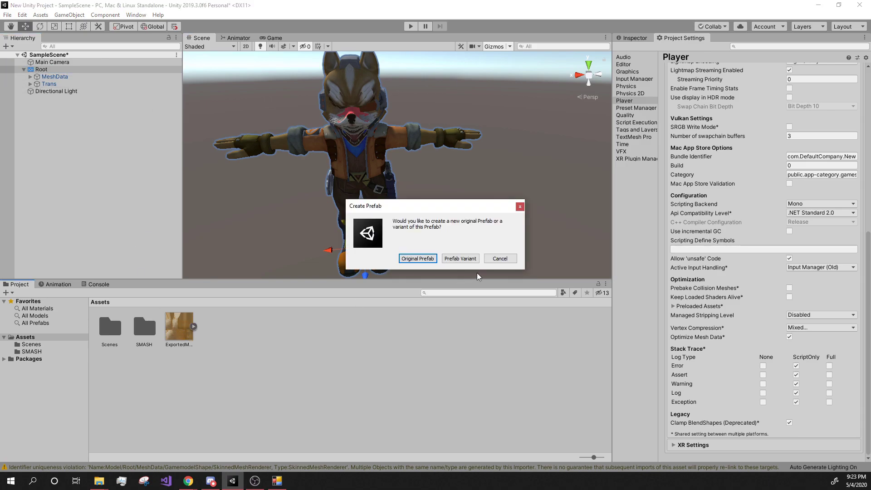
pyautogui.click(454, 261)
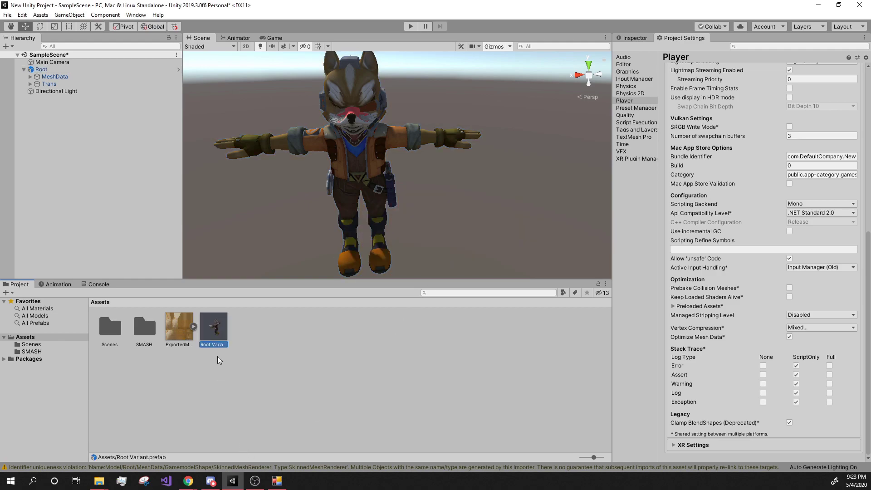
pyautogui.click(217, 345)
pyautogui.write('Fox')
pyautogui.press('Return')
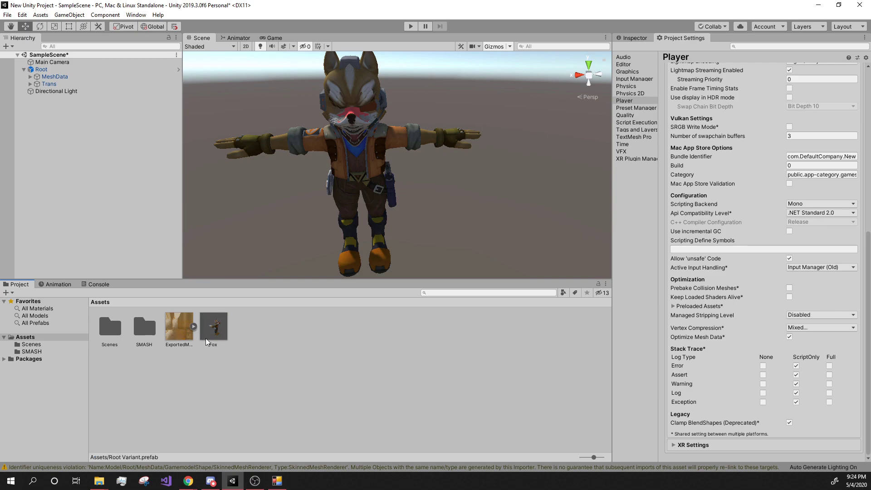
# Step: Delete Root from the scene, place the Fox prefab instead, and view its properties
pyautogui.click(42, 69)
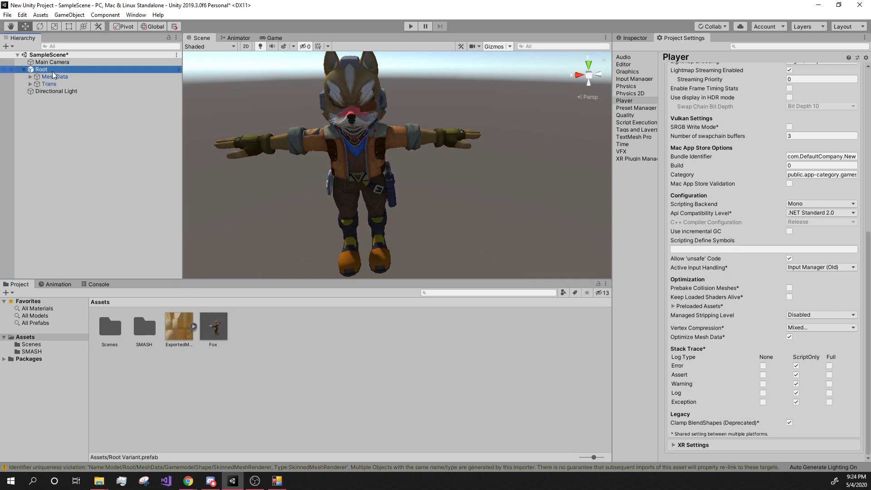
pyautogui.press('Delete')
pyautogui.moveTo(219, 313); pyautogui.dragTo(287, 220)
pyautogui.scroll(-5, 387, 171)
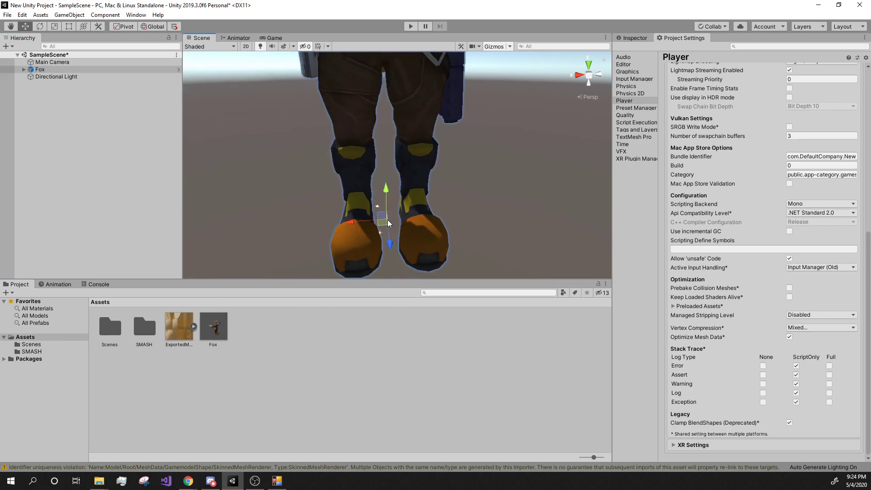
pyautogui.moveTo(387, 171); pyautogui.dragTo(446, 121, button='middle')
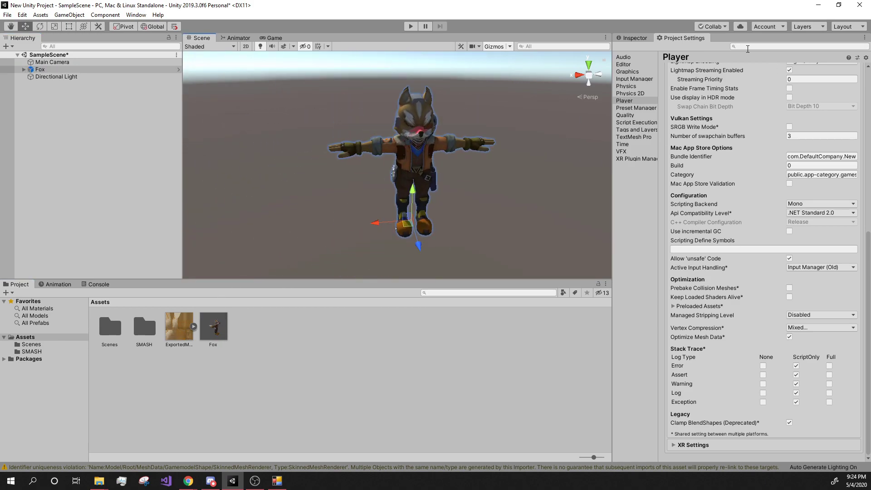
pyautogui.click(636, 38)
pyautogui.scroll(4, 370, 162)
pyautogui.moveTo(370, 162); pyautogui.dragTo(344, 152, button='middle')
pyautogui.scroll(4, 362, 161)
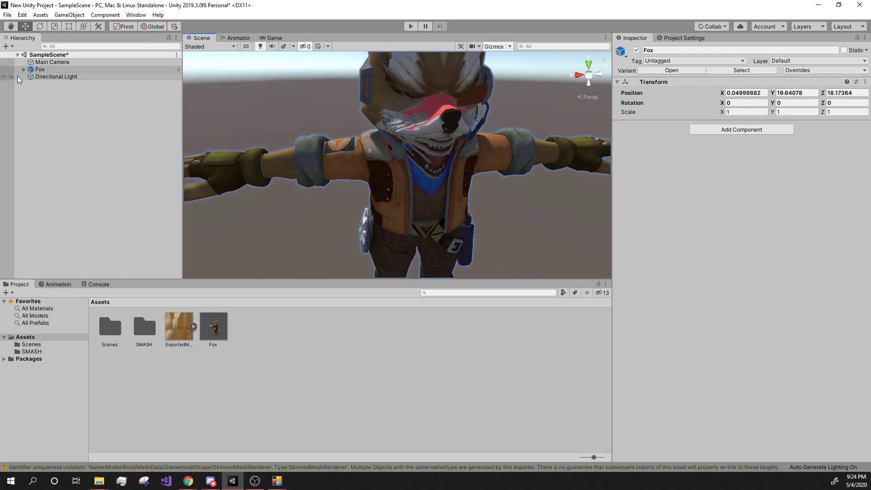
# Step: Expand Fox's MeshData and inspect the eye and mouth shapes like Fox_big_eye and Fox_Hot_mouth
pyautogui.click(40, 69)
pyautogui.click(23, 69)
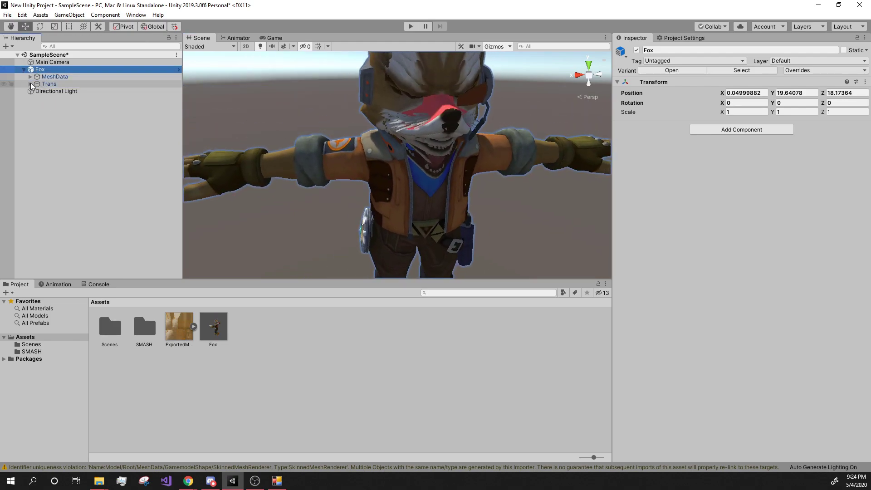
pyautogui.click(30, 77)
pyautogui.click(86, 113)
pyautogui.click(100, 157)
pyautogui.scroll(-3, 100, 158)
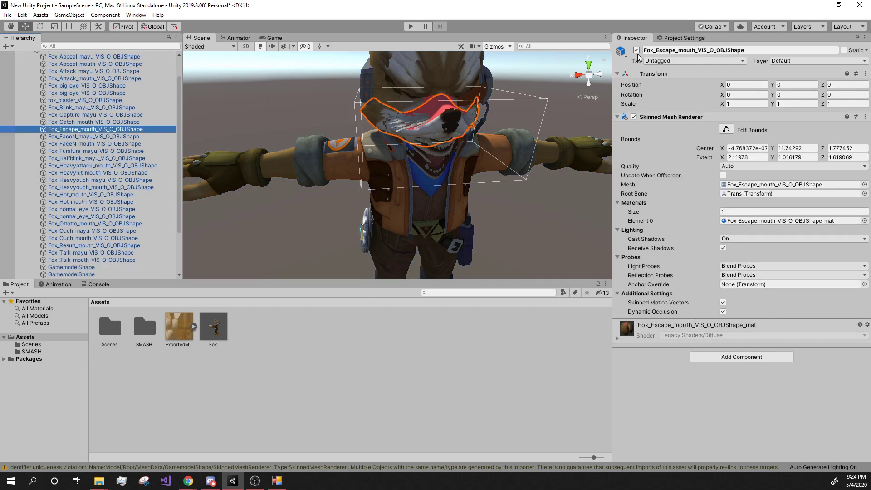
pyautogui.click(109, 165)
pyautogui.click(109, 128)
pyautogui.click(91, 194)
pyautogui.click(100, 216)
pyautogui.scroll(-5, 121, 158)
pyautogui.keyDown('alt'); pyautogui.moveTo(422, 182); pyautogui.dragTo(439, 159); pyautogui.keyUp('alt')
# Step: Relaunch the SmashTools application from File Explorer's Exporter folder
pyautogui.scroll(-5, 450, 180)
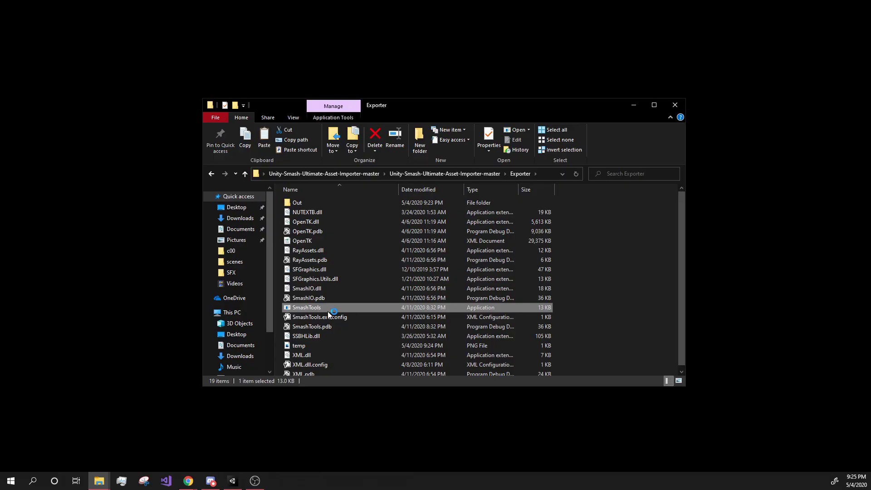
pyautogui.doubleClick(327, 311)
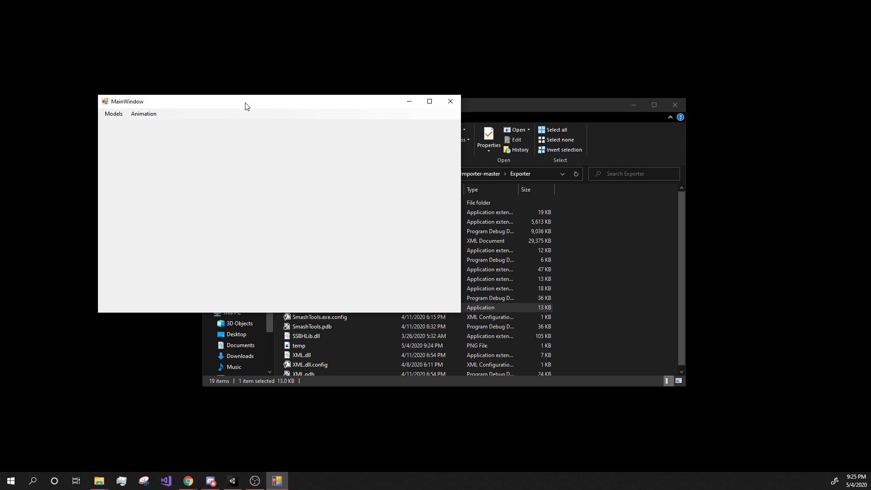
# Step: Set the animation skeleton to model.nusktb from Fox\model\body\c04
pyautogui.click(147, 117)
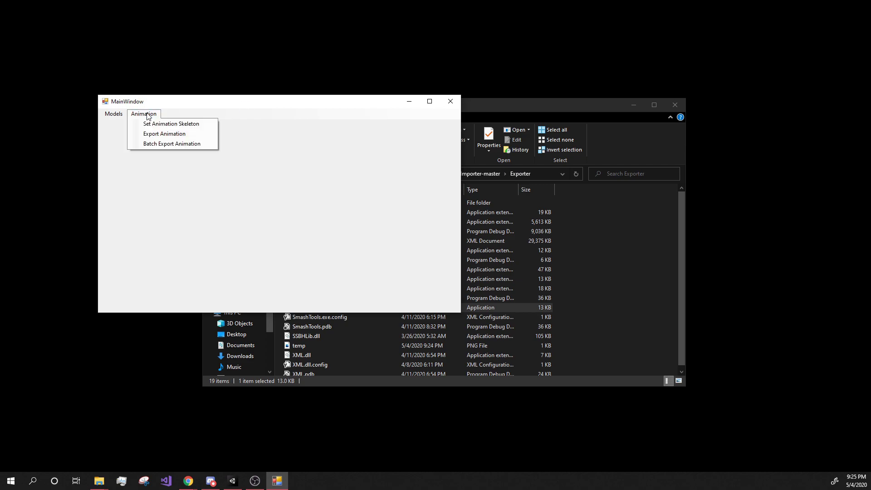
pyautogui.click(171, 124)
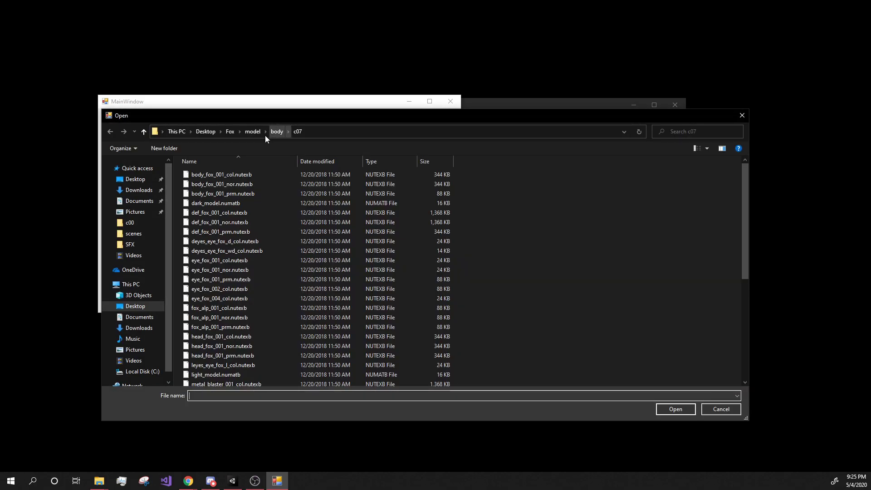
pyautogui.click(230, 132)
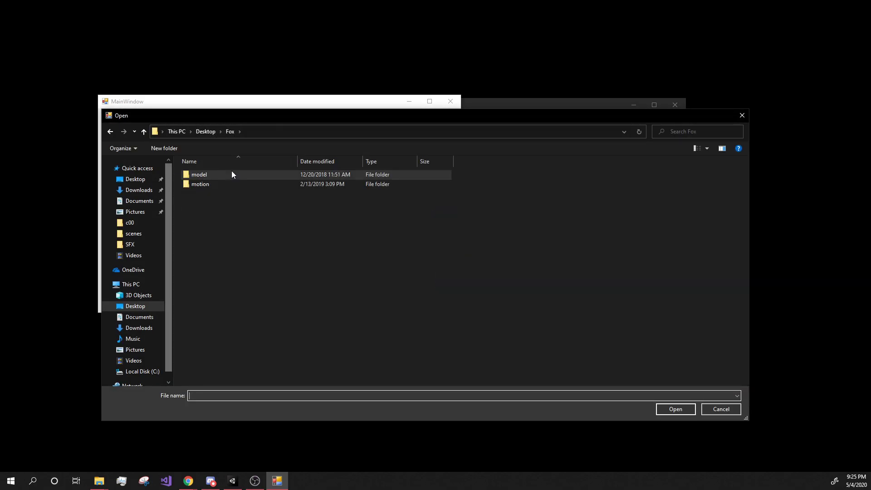
pyautogui.doubleClick(211, 177)
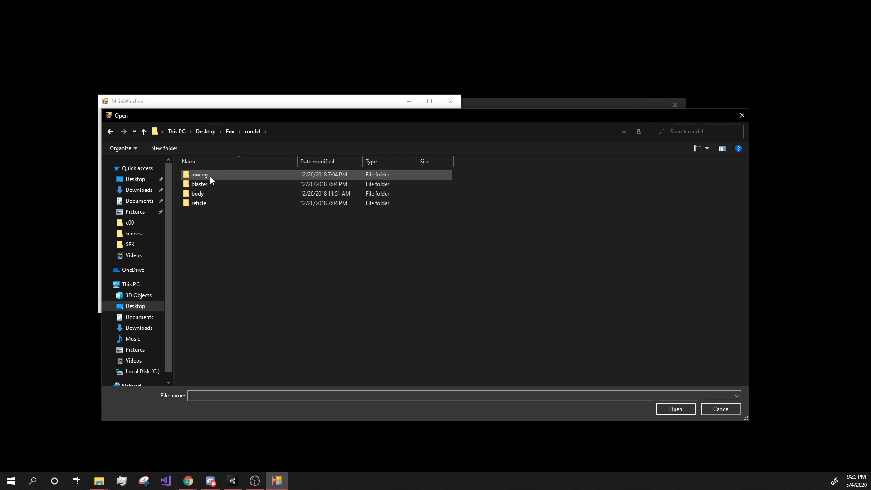
pyautogui.doubleClick(214, 194)
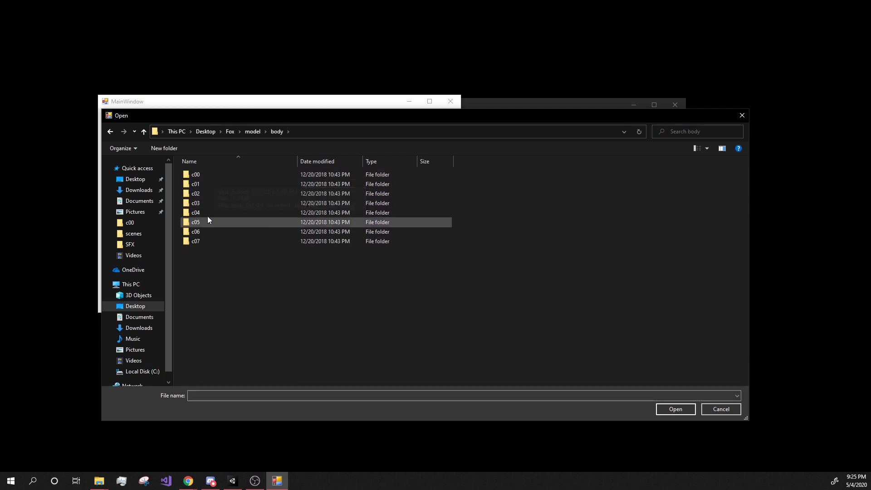
pyautogui.doubleClick(208, 213)
pyautogui.scroll(-7, 225, 222)
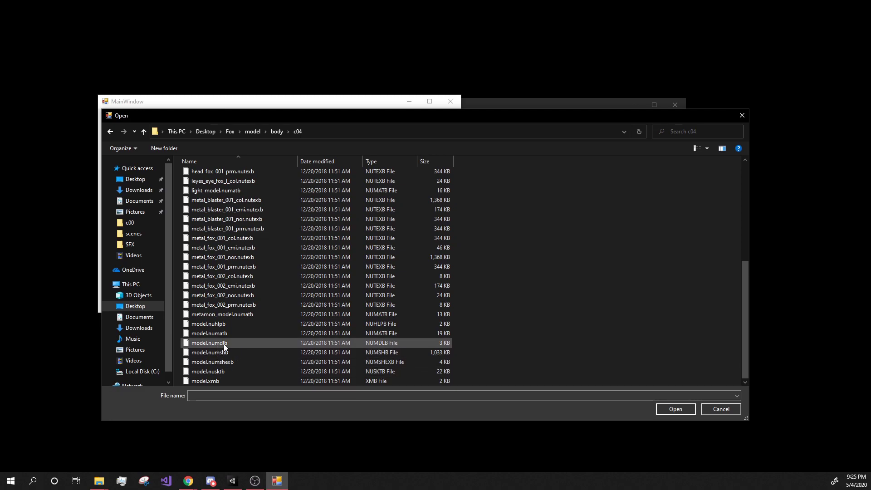
pyautogui.click(210, 373)
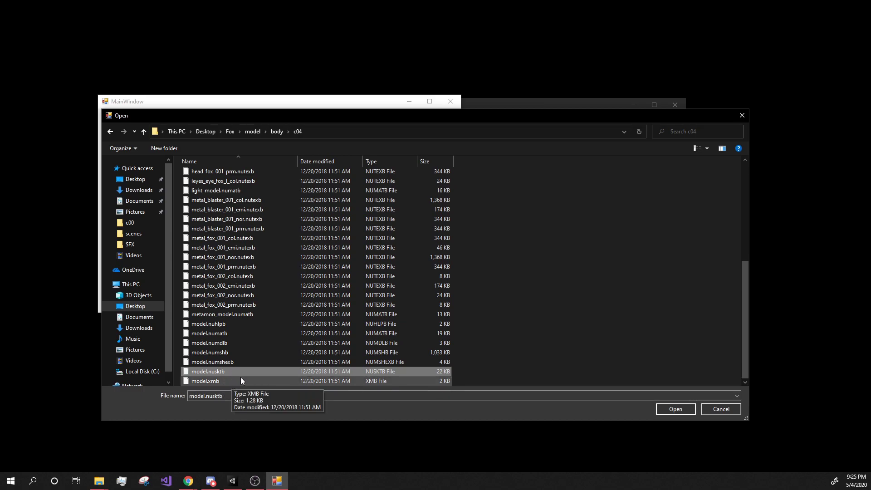
pyautogui.click(666, 409)
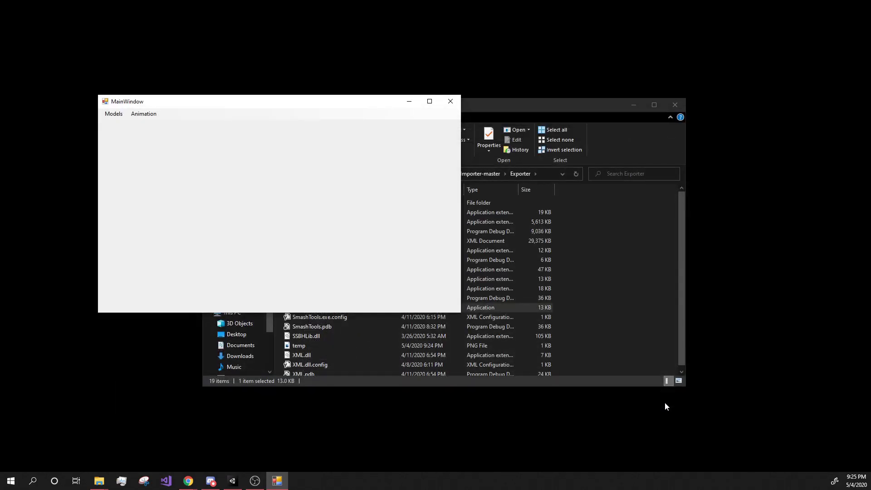
# Step: Batch-export Fox's animations by choosing a00wait1.nuanmb from Fox\motion\body\c00
pyautogui.click(140, 116)
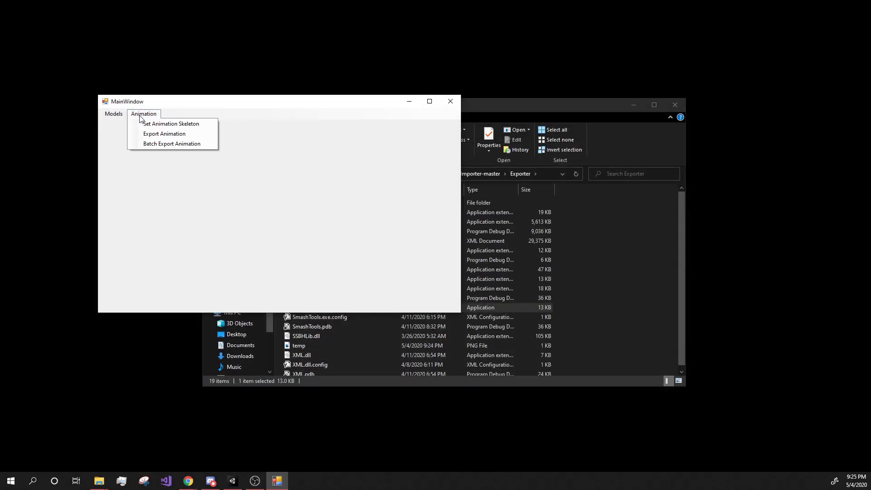
pyautogui.click(167, 143)
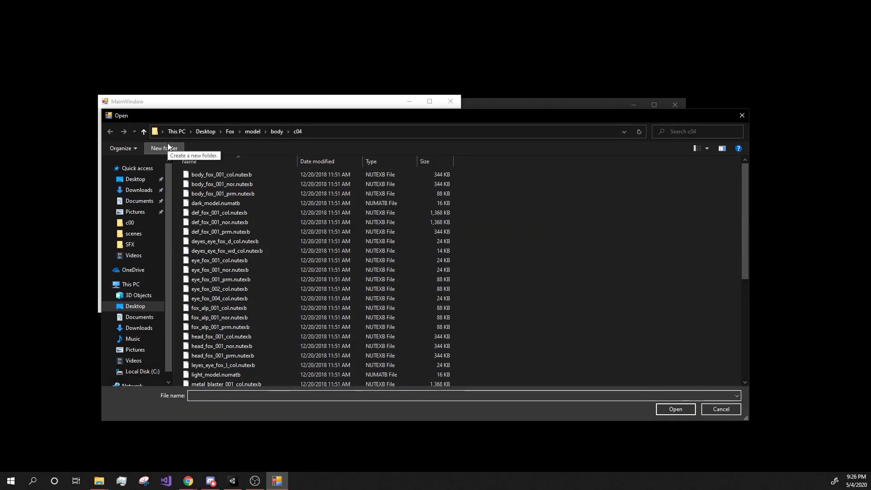
pyautogui.click(230, 132)
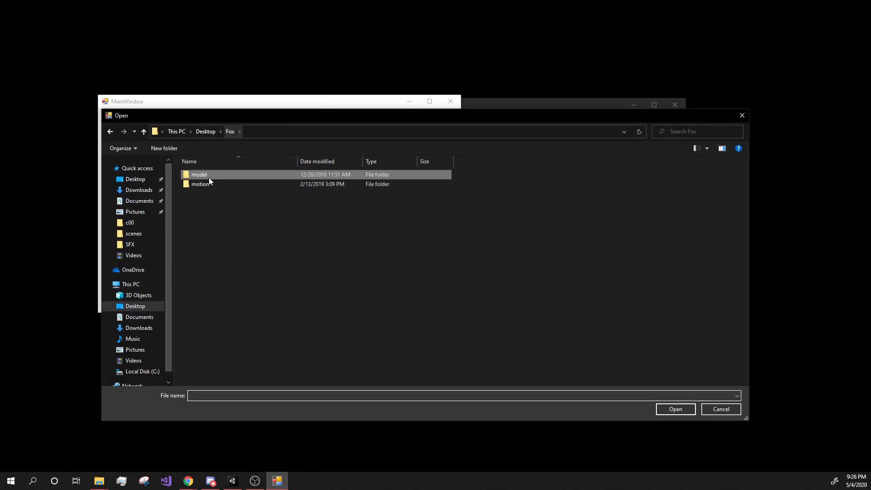
pyautogui.doubleClick(198, 185)
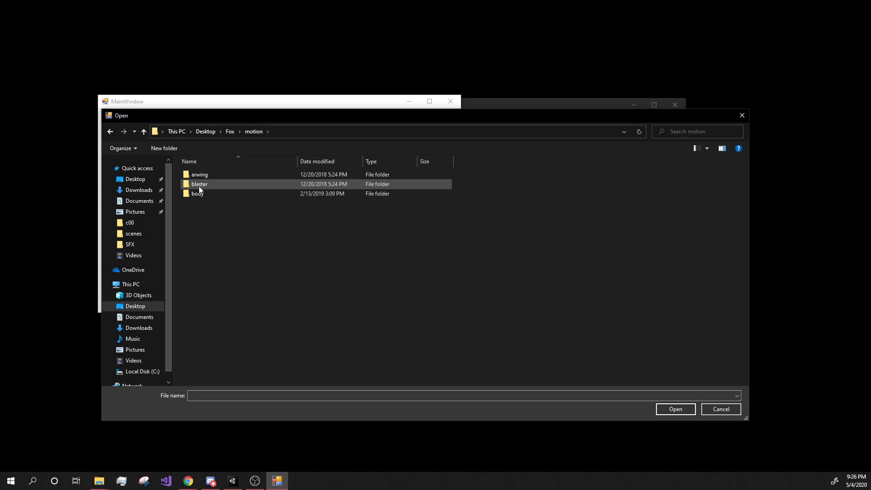
pyautogui.doubleClick(199, 193)
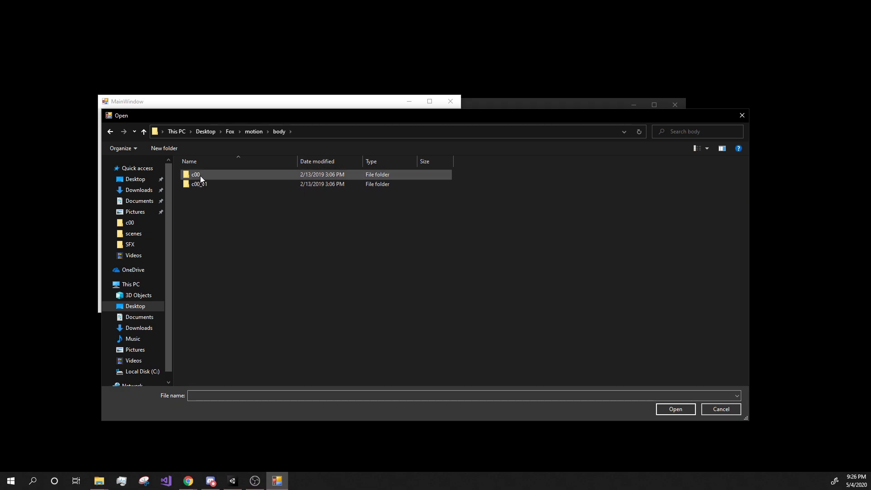
pyautogui.doubleClick(200, 176)
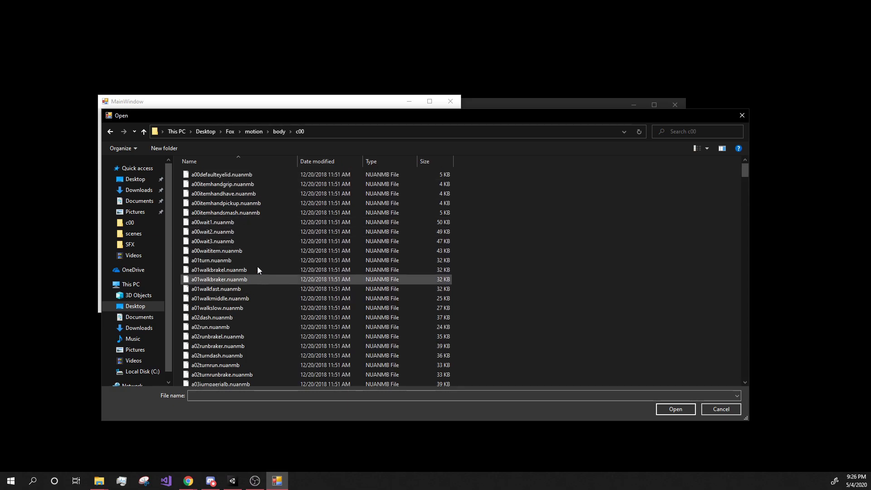
pyautogui.click(230, 224)
pyautogui.scroll(-7, 233, 278)
pyautogui.scroll(7, 297, 281)
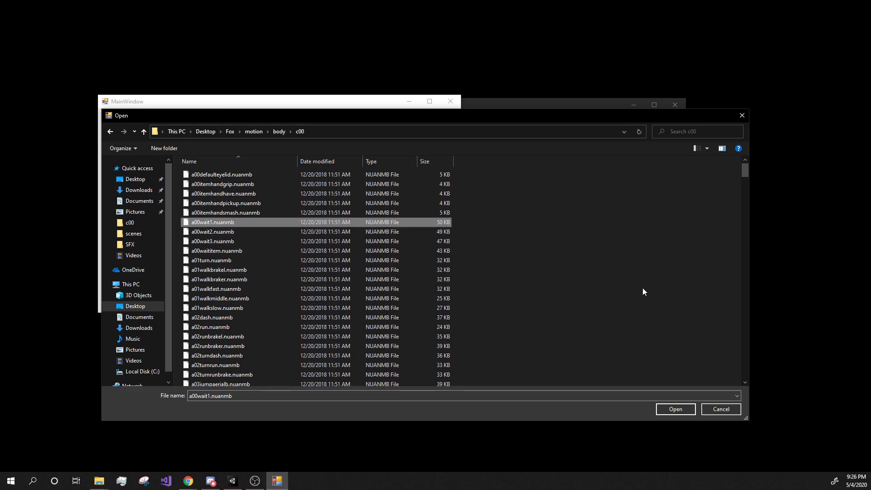
pyautogui.click(665, 410)
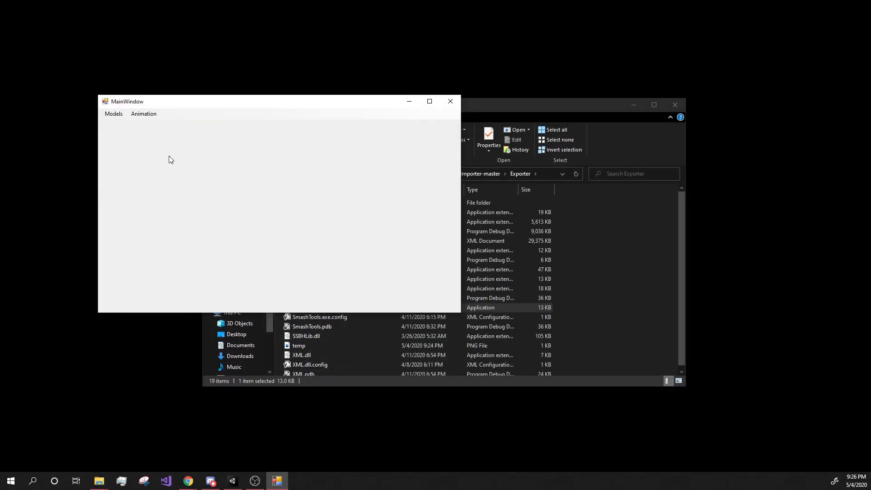
# Step: Open the Out folder and drag ExportedAnimation.anmpak into Unity's Assets panel
pyautogui.click(607, 250)
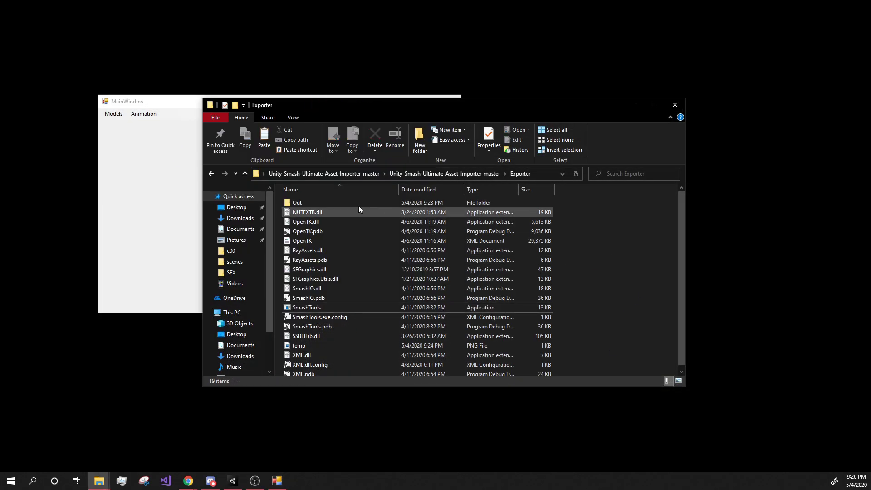
pyautogui.doubleClick(304, 205)
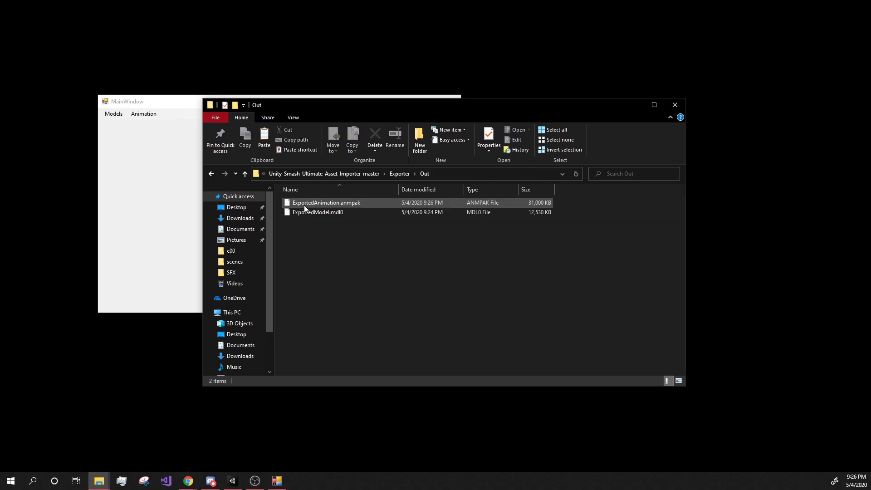
pyautogui.click(349, 205)
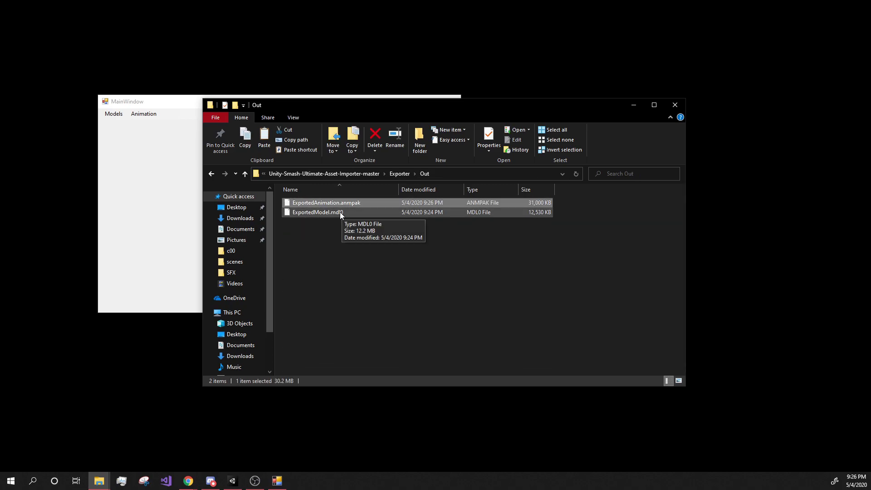
pyautogui.moveTo(337, 202); pyautogui.dragTo(263, 388)
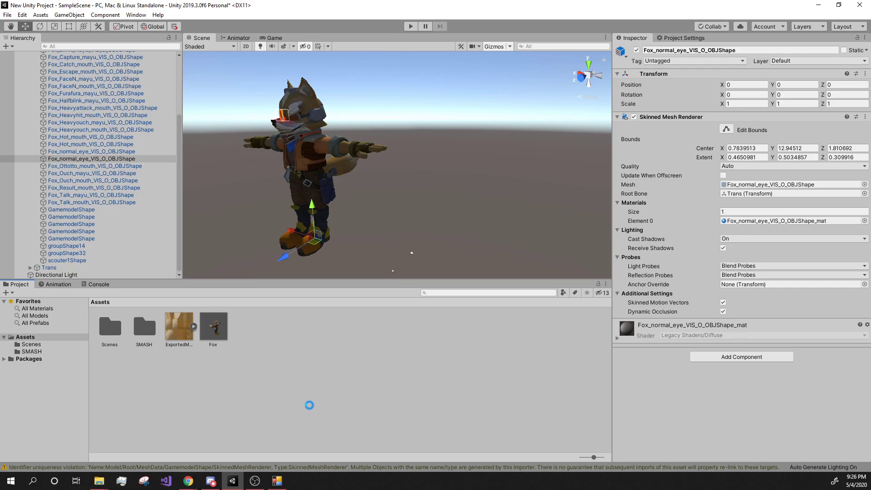
# Step: Select the imported ExportedAnimation asset and expand it to browse its Fox clips
pyautogui.click(180, 331)
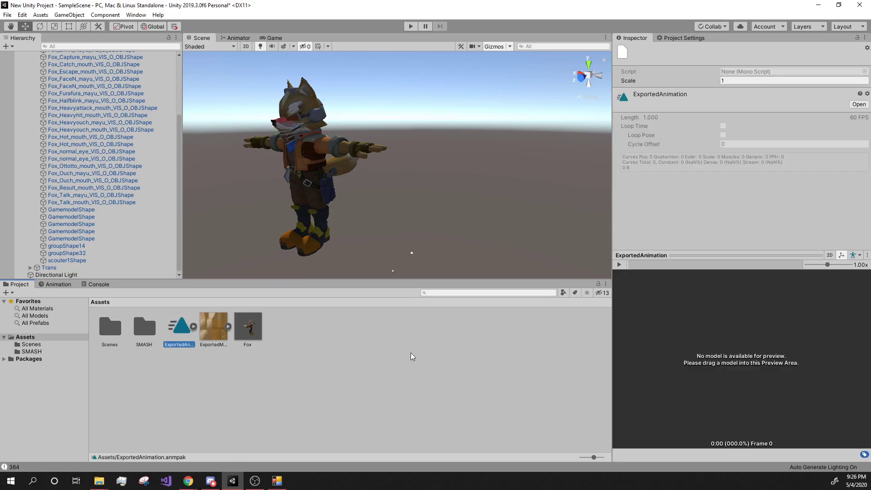
pyautogui.click(194, 327)
pyautogui.scroll(-3, 355, 379)
pyautogui.scroll(2, 350, 377)
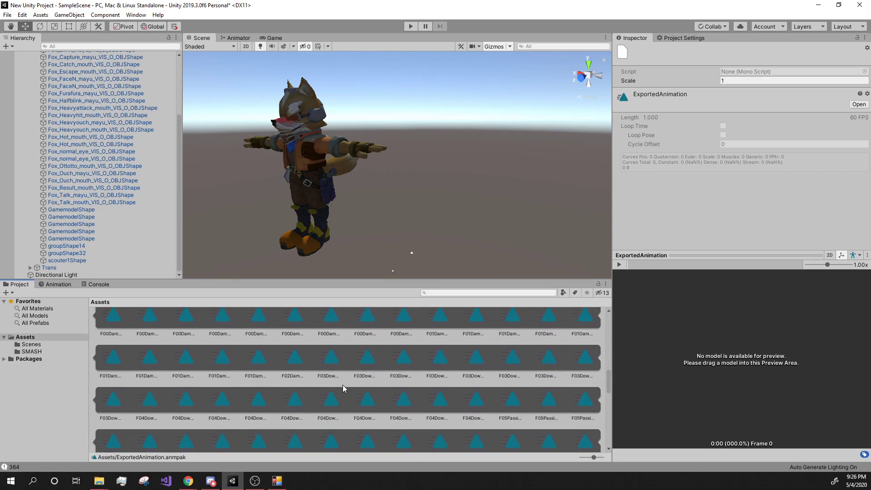
pyautogui.scroll(5, 334, 400)
pyautogui.click(195, 327)
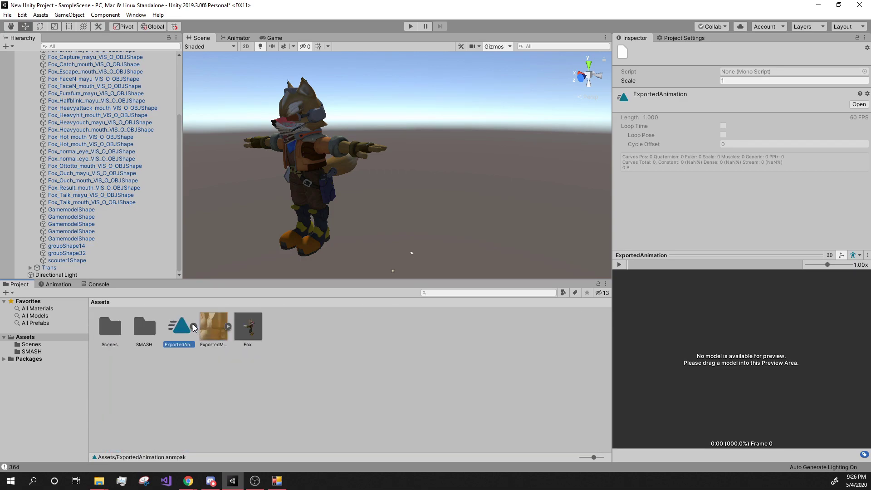
pyautogui.scroll(5, 116, 218)
# Step: Drop Fox into a floating animation preview and unfold ExportedModel's clip sub-assets
pyautogui.click(25, 70)
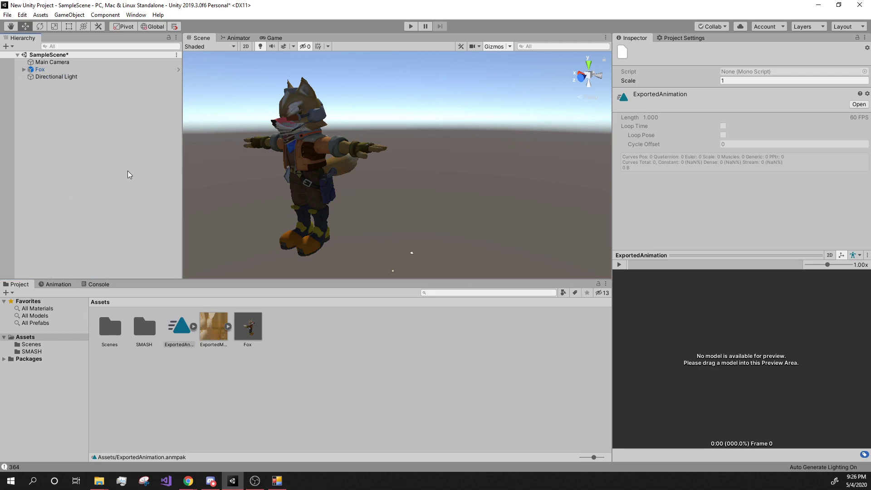
pyautogui.moveTo(41, 70); pyautogui.dragTo(711, 366)
pyautogui.moveTo(754, 344); pyautogui.dragTo(798, 351)
pyautogui.click(867, 255)
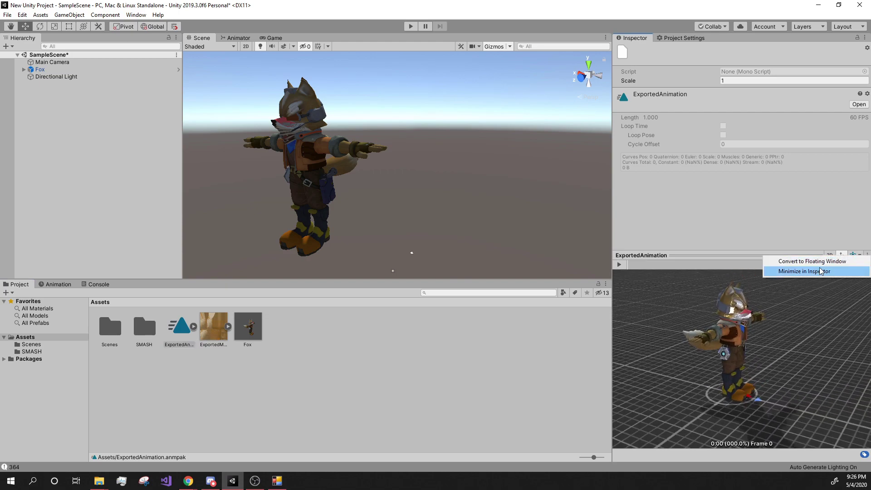
pyautogui.click(812, 262)
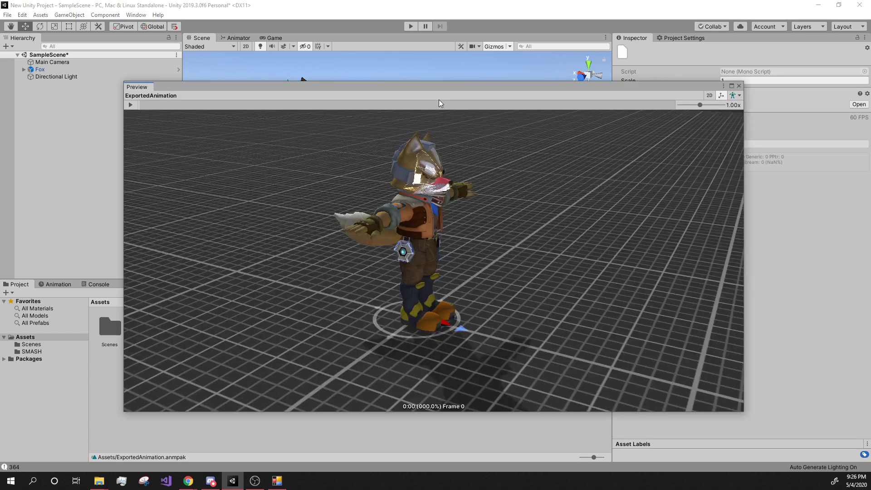
pyautogui.moveTo(443, 90); pyautogui.dragTo(565, 25)
pyautogui.click(213, 327)
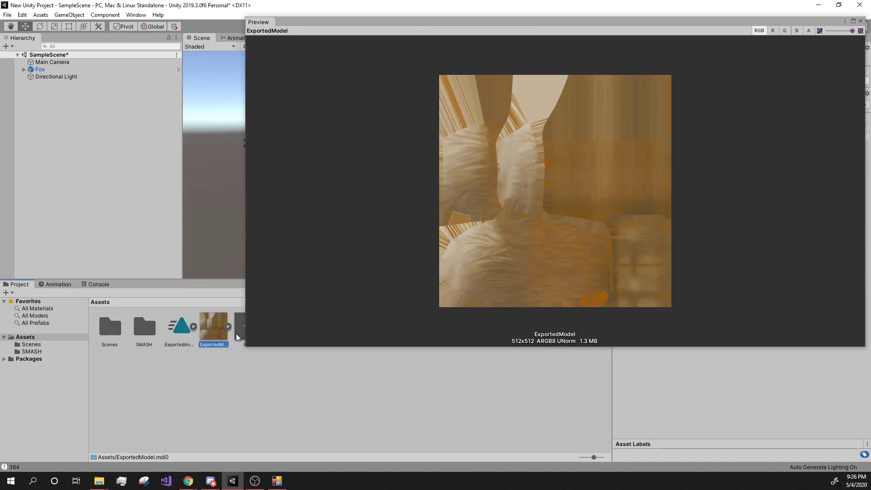
pyautogui.click(228, 326)
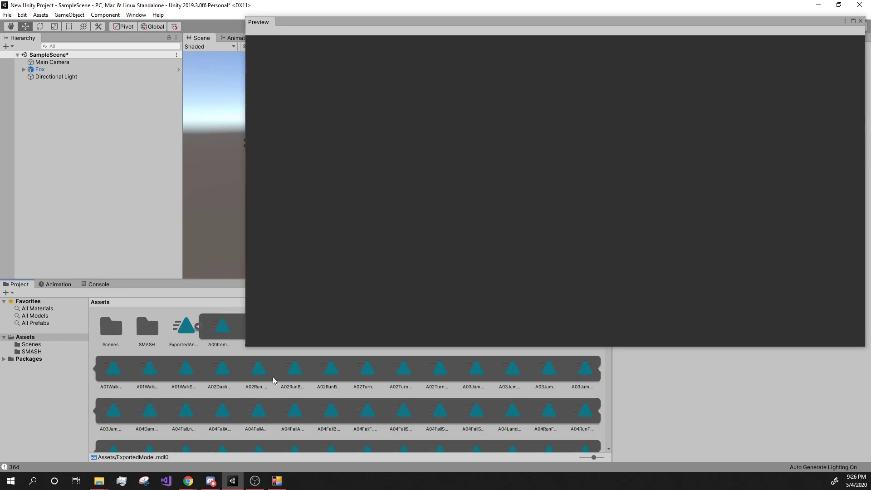
# Step: Play the A02RunBrakeL, A02RunBrakeR and A02TurnRunBrake clips on Fox in the preview
pyautogui.click(301, 380)
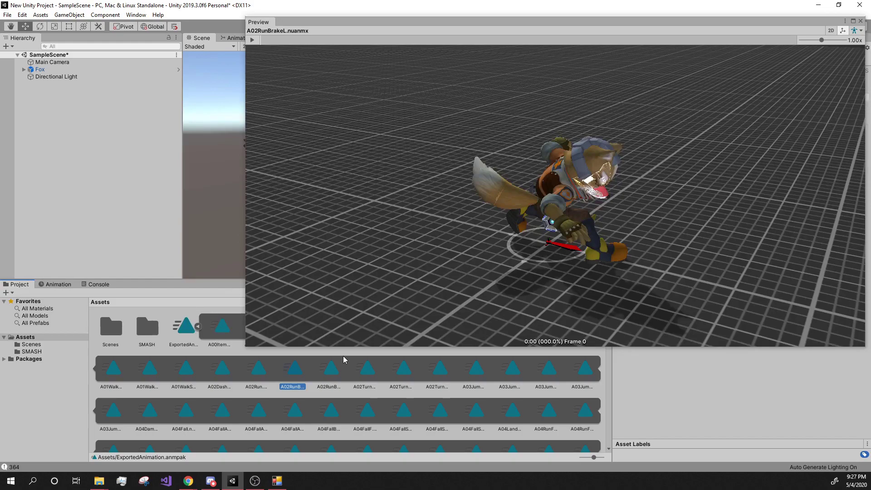
pyautogui.click(252, 40)
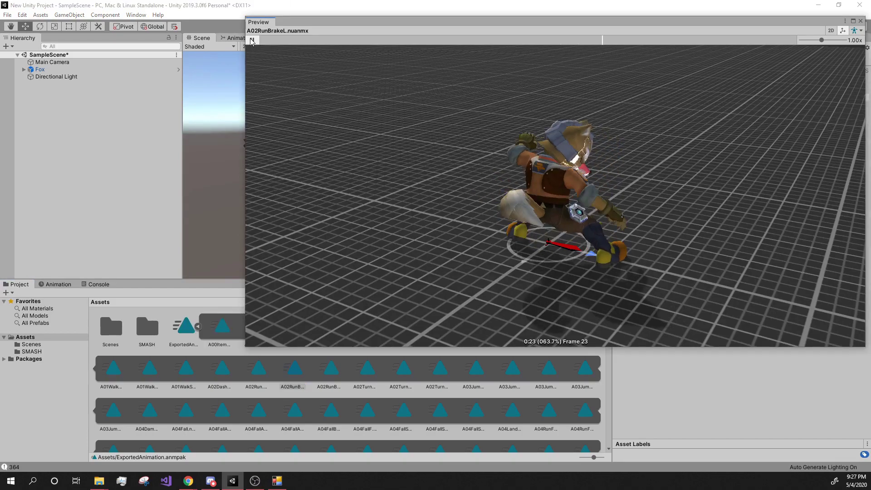
pyautogui.click(333, 383)
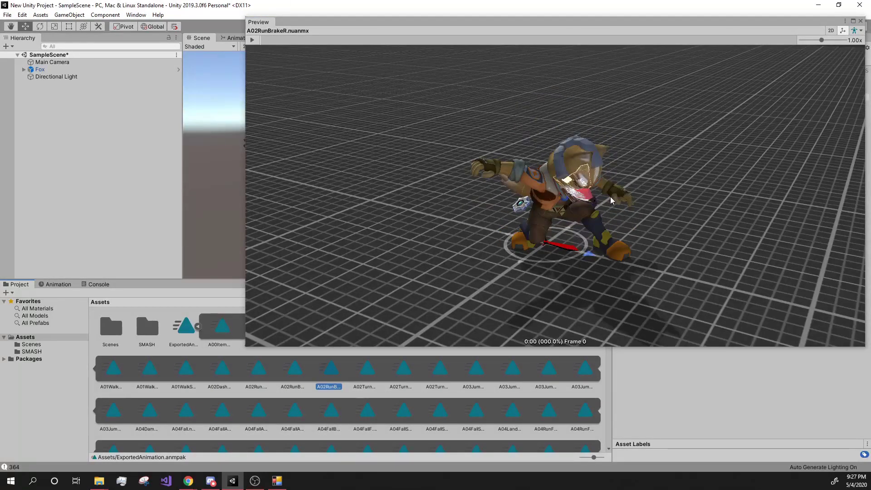
pyautogui.click(252, 40)
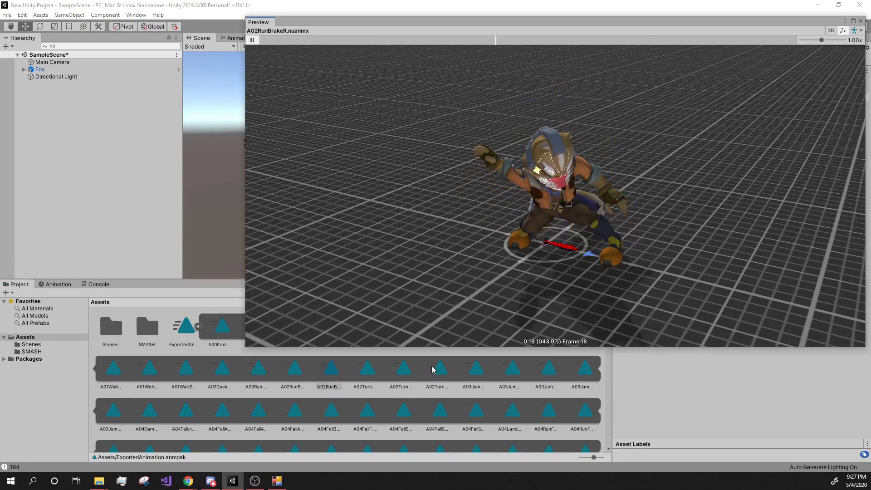
pyautogui.click(442, 367)
pyautogui.click(252, 40)
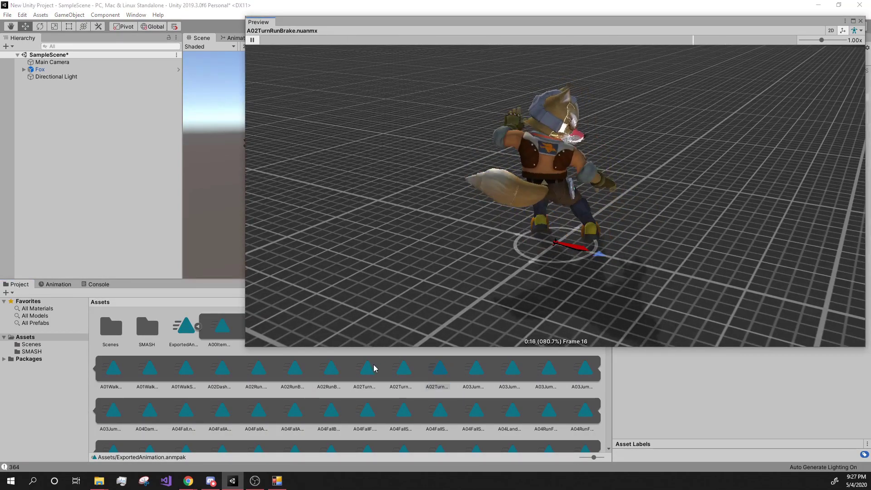
# Step: Play A05SquatWait and C04AttackHi4Charge on Fox, orbiting the preview around him
pyautogui.scroll(-3, 369, 367)
pyautogui.click(343, 394)
pyautogui.click(252, 40)
pyautogui.moveTo(634, 220); pyautogui.dragTo(431, 219)
pyautogui.scroll(-5, 420, 401)
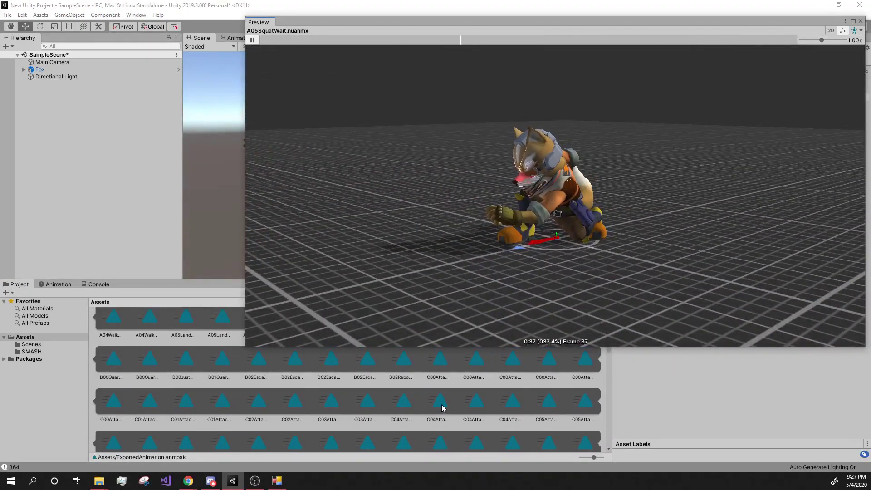
pyautogui.click(440, 403)
pyautogui.click(253, 40)
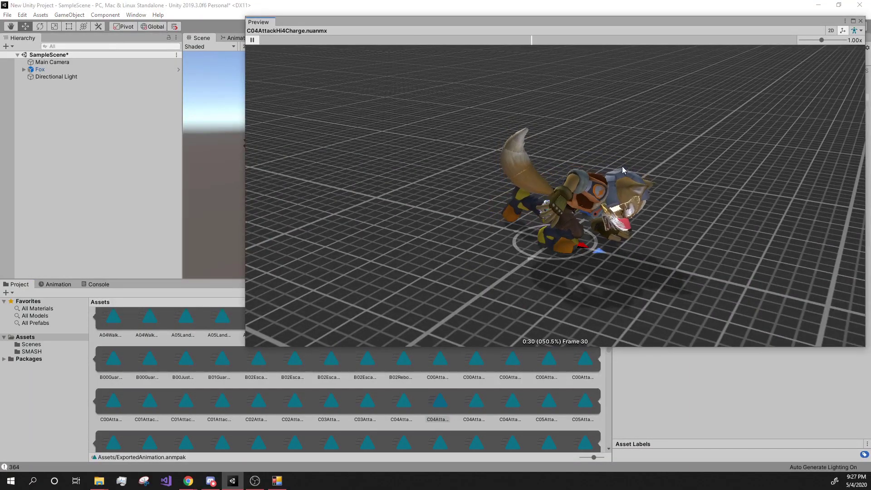
pyautogui.moveTo(603, 181); pyautogui.dragTo(393, 140)
# Step: Play the C02AttackHi3 clip and orbit to a low side view of Fox
pyautogui.click(285, 425)
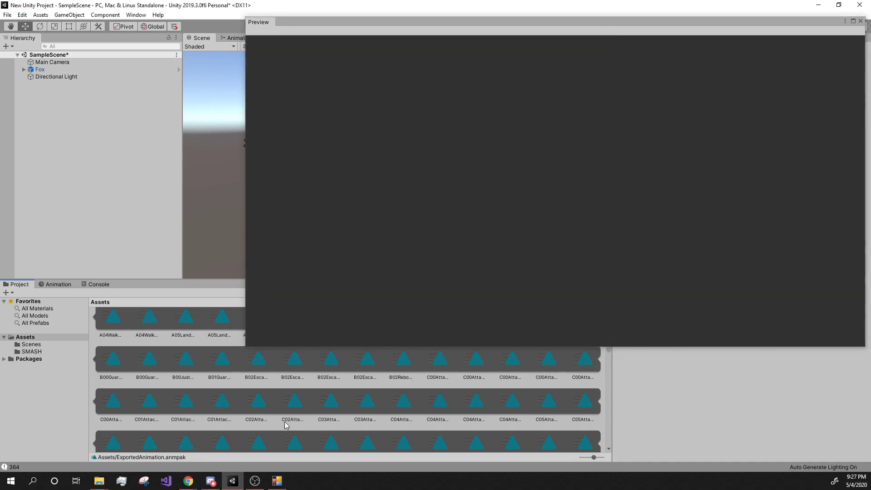
pyautogui.click(261, 408)
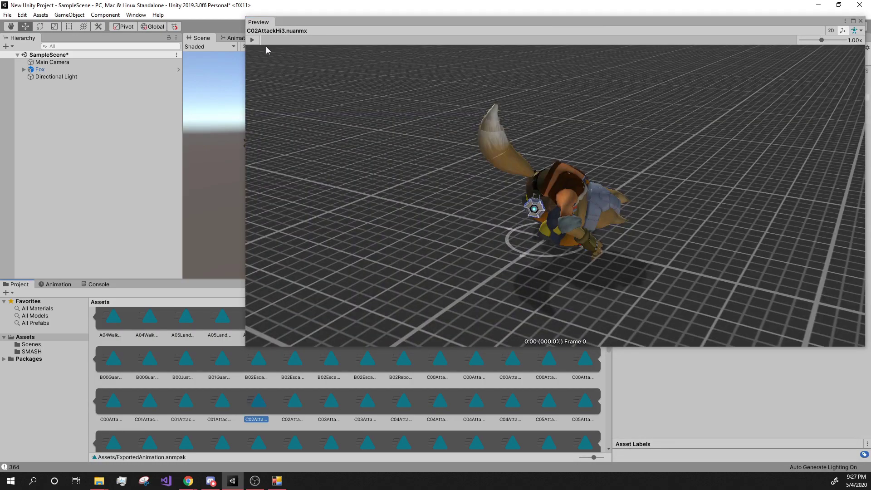
pyautogui.click(252, 41)
pyautogui.moveTo(390, 136); pyautogui.dragTo(430, 140)
pyautogui.moveTo(430, 140); pyautogui.dragTo(418, 165, button='middle')
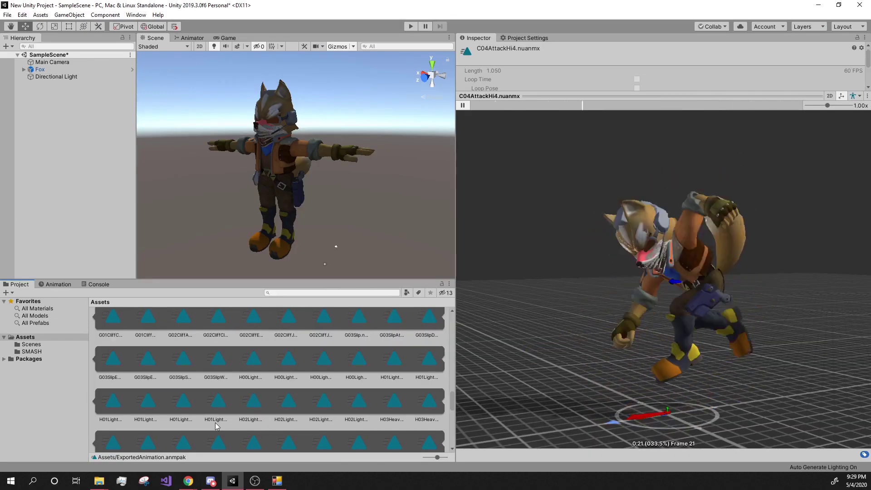
# Step: Scroll the Project panel to view the imported ExportedAnimation clips and assets
pyautogui.scroll(-10, 234, 423)
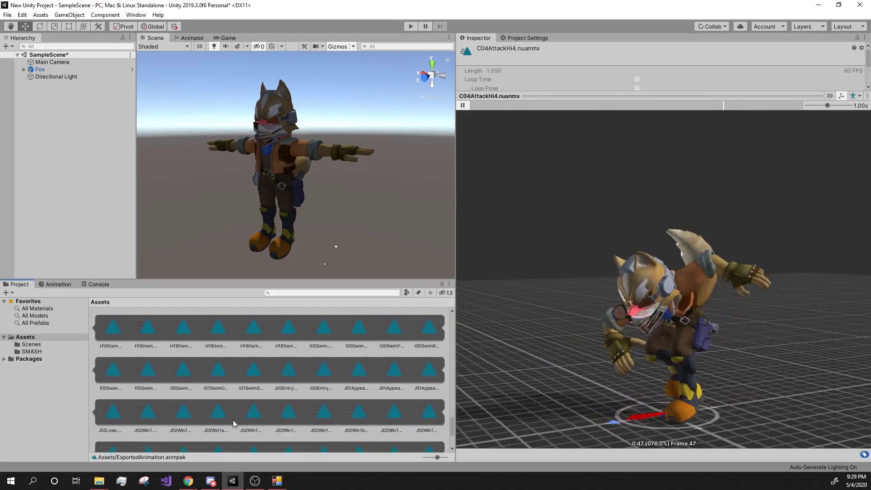
pyautogui.scroll(-2, 237, 421)
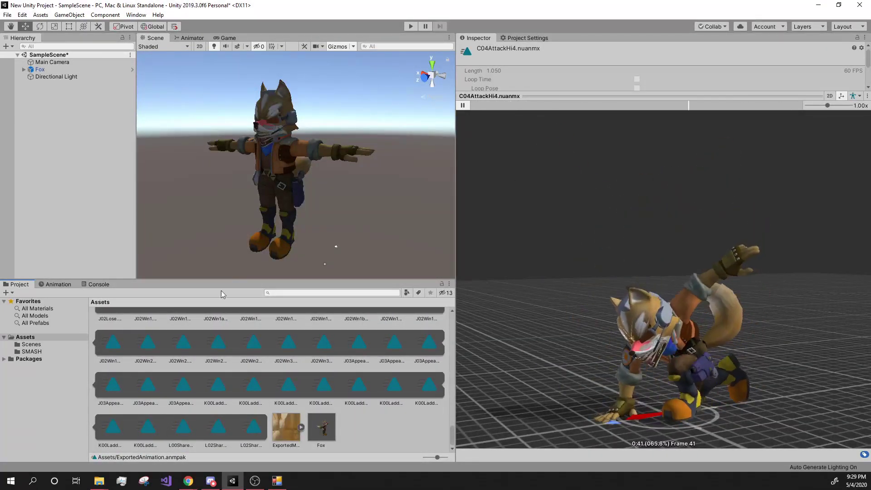